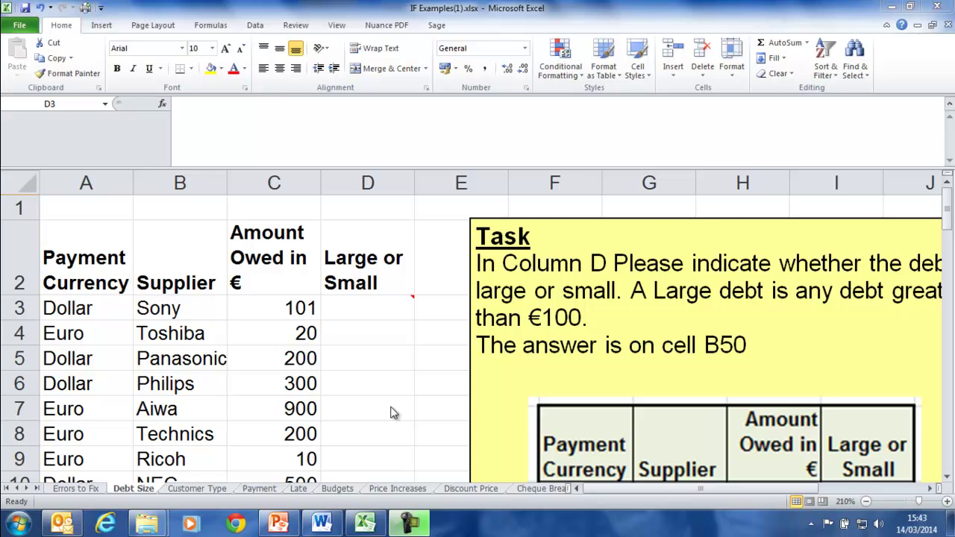
Start an IF function in cell D3 for the debt-size result.
left_click(368, 304)
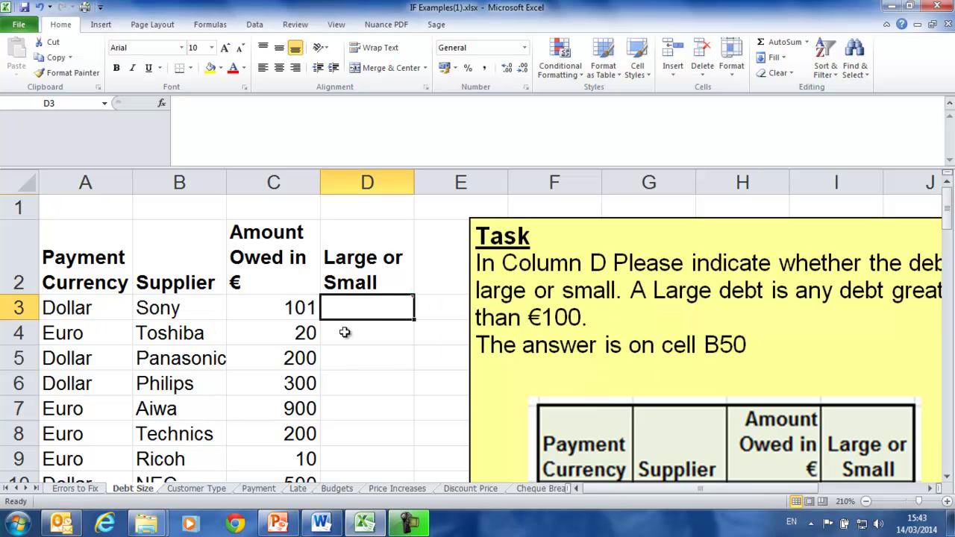
mouse_move(340, 315)
mouse_move(367, 304)
left_click(163, 106)
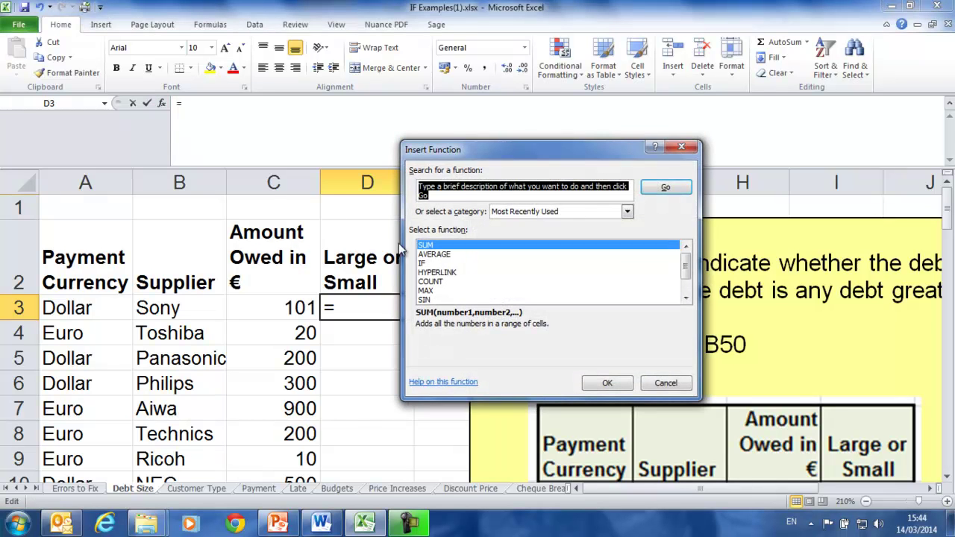
left_click(422, 263)
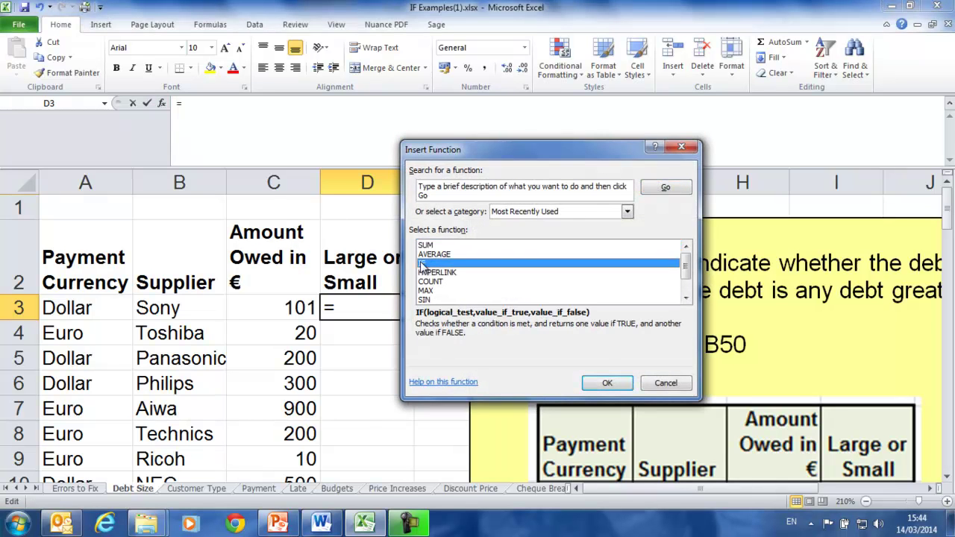
left_click(617, 384)
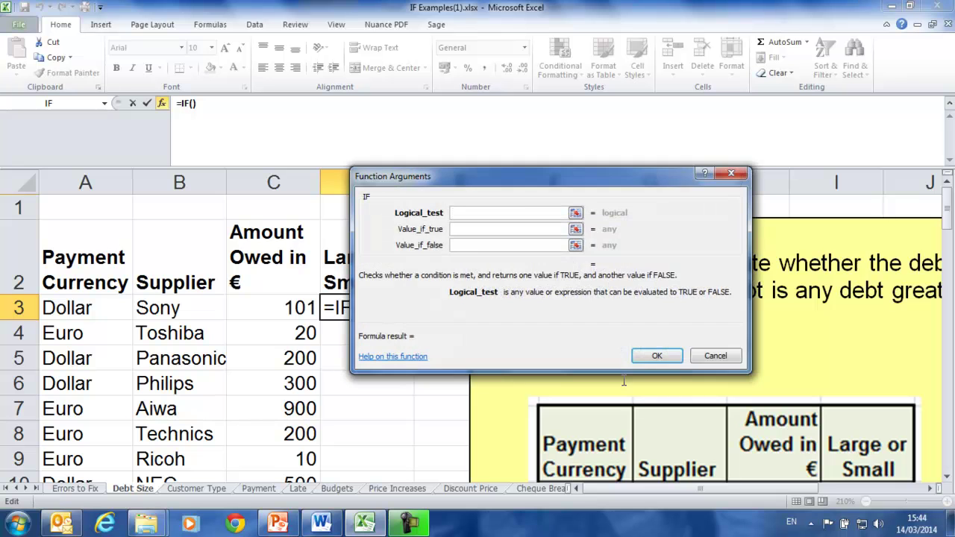
left_click_drag(513, 176, 560, 219)
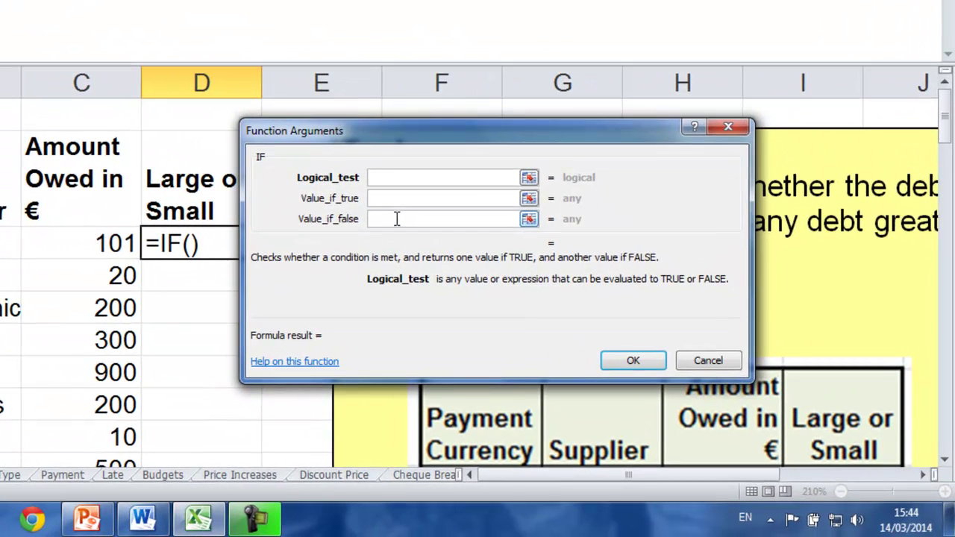
Set the IF test C3>100 with results "Large" and "Small", giving Large for Sony.
type("C")
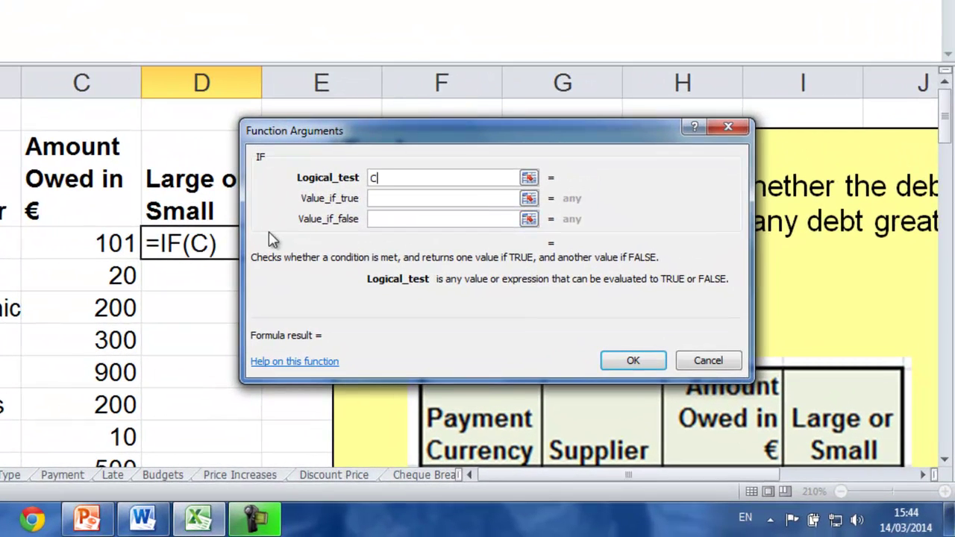
type("3>100")
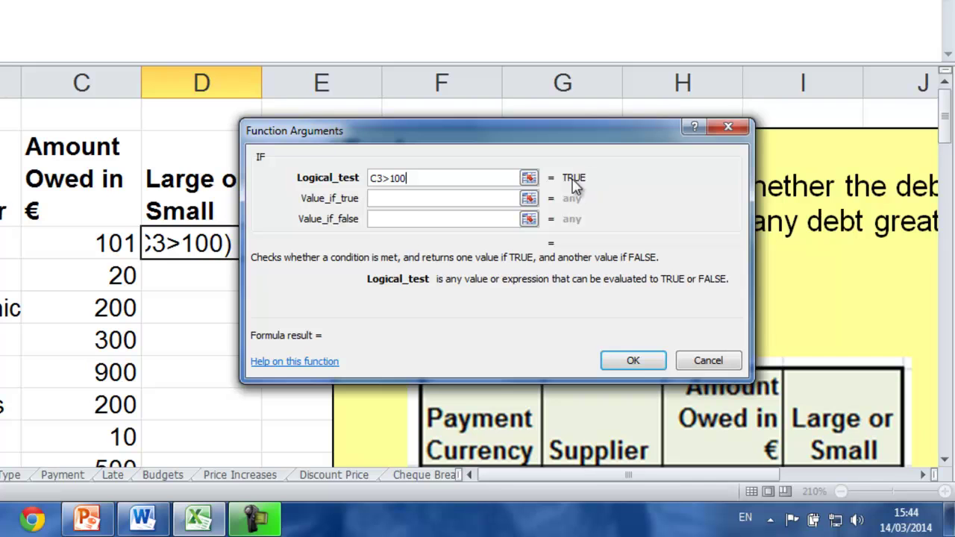
left_click(418, 198)
type("Large")
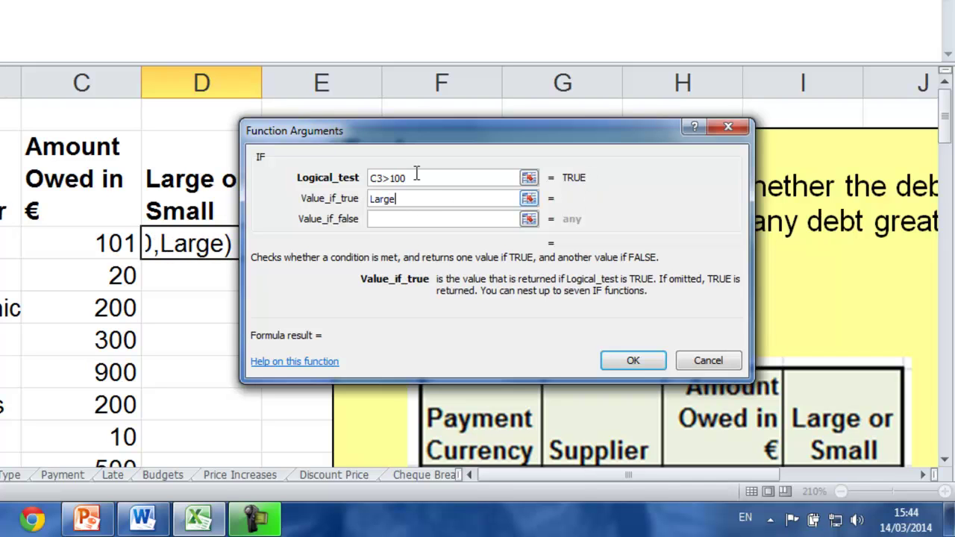
left_click(381, 219)
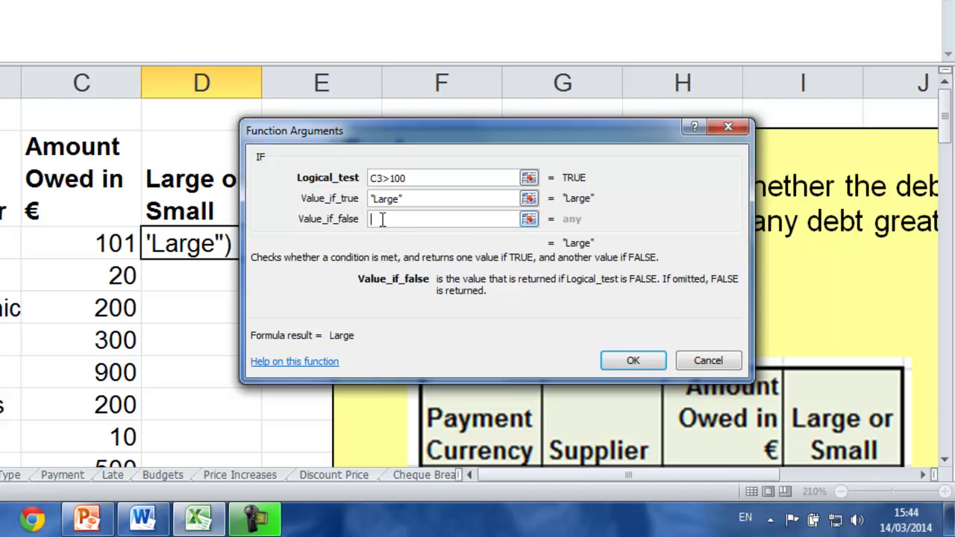
type("Small")
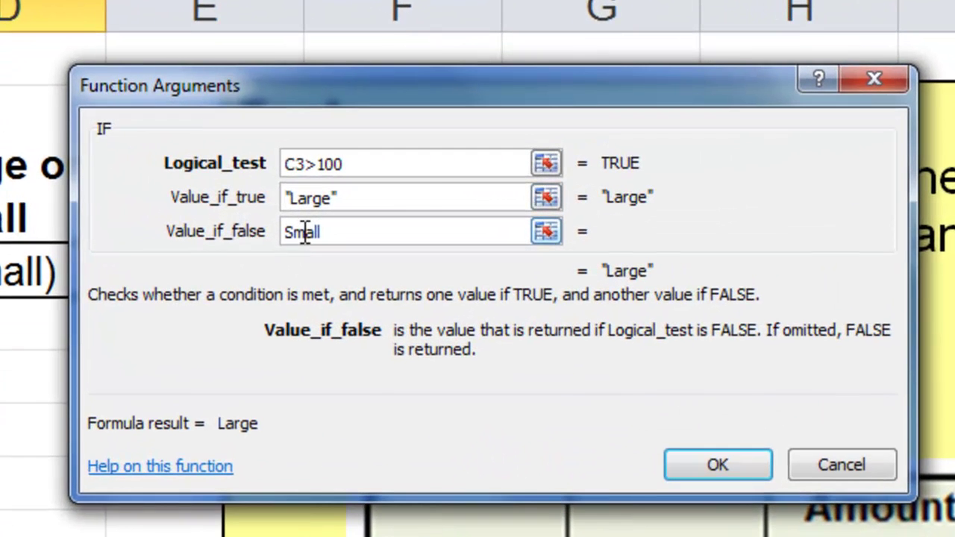
left_click(418, 197)
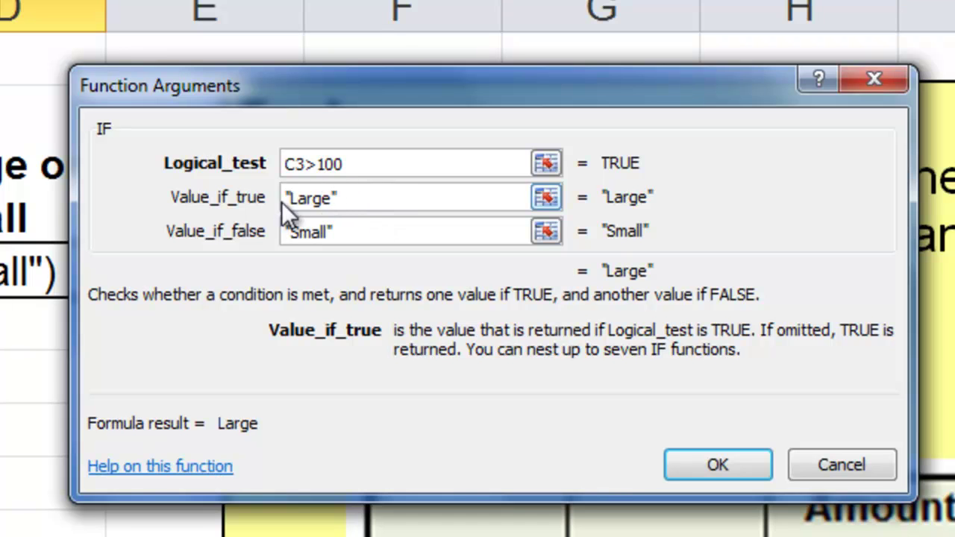
left_click(718, 462)
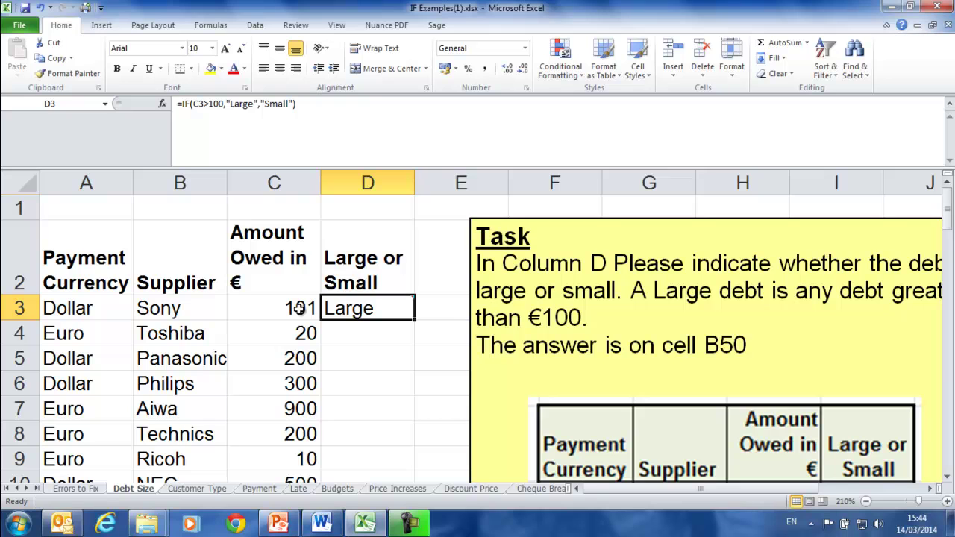
Copy D3's Large/Small formula down to D11.
mouse_move(367, 306)
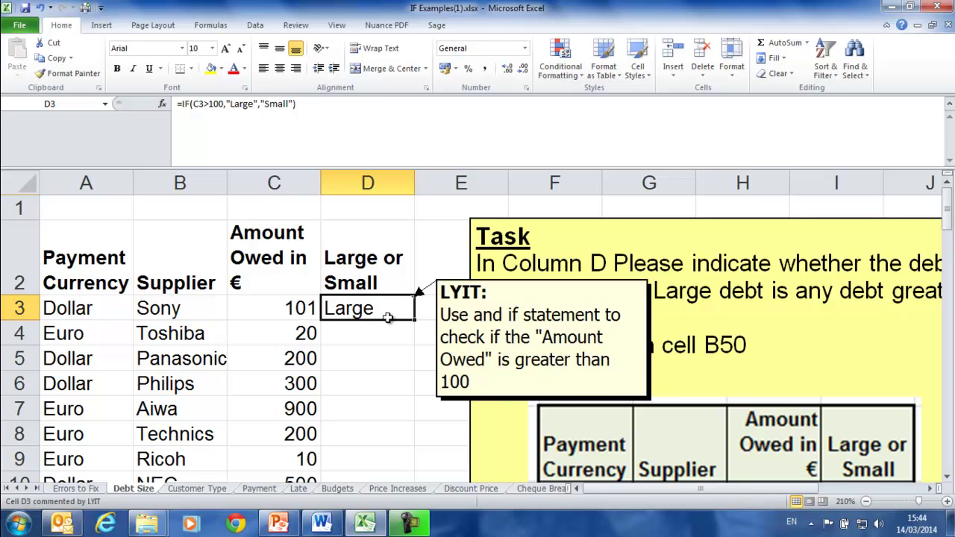
left_click_drag(415, 321, 416, 423)
scroll(405, 424, "up", 1)
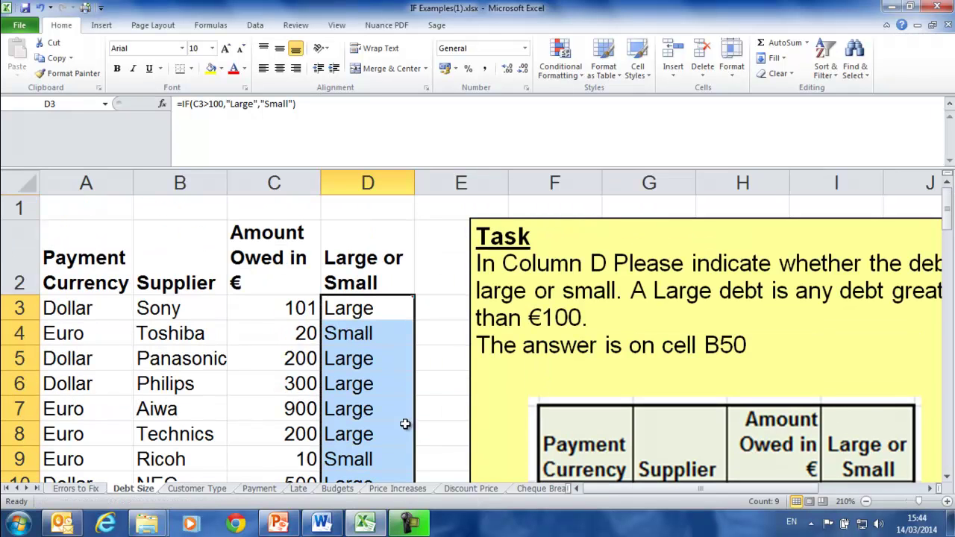
Test the formula by setting Sony's amount to 99, then restore it to 101.
left_click(320, 362)
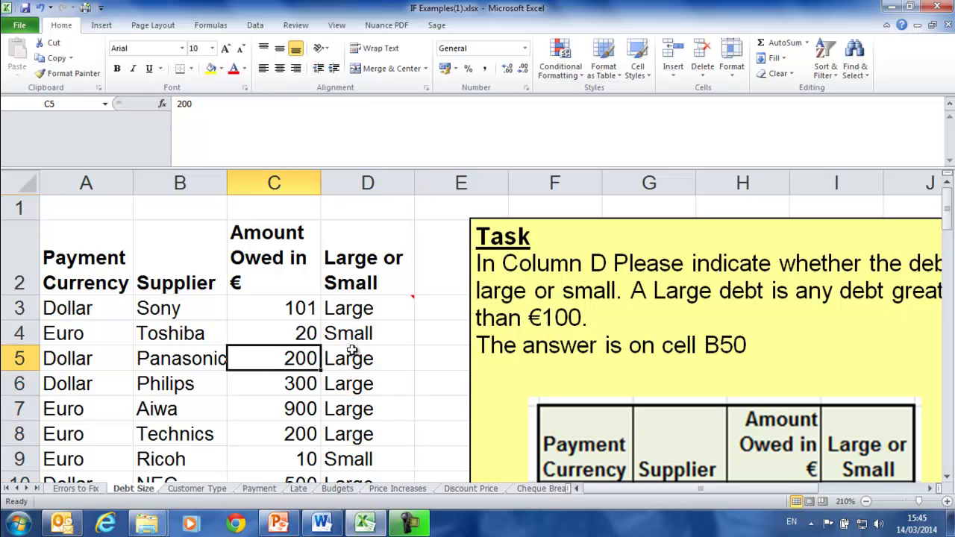
left_click(293, 308)
type("99")
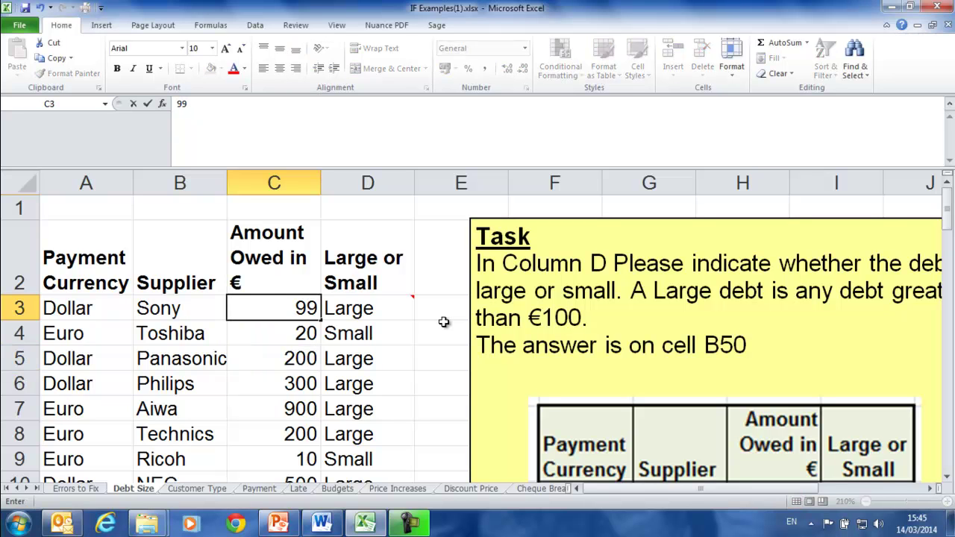
key("Return")
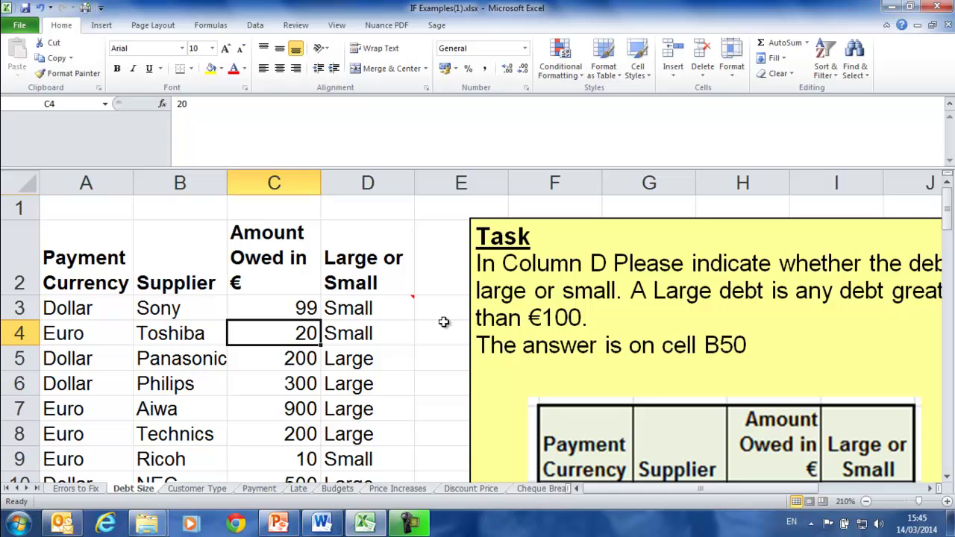
mouse_move(347, 308)
left_click(298, 312)
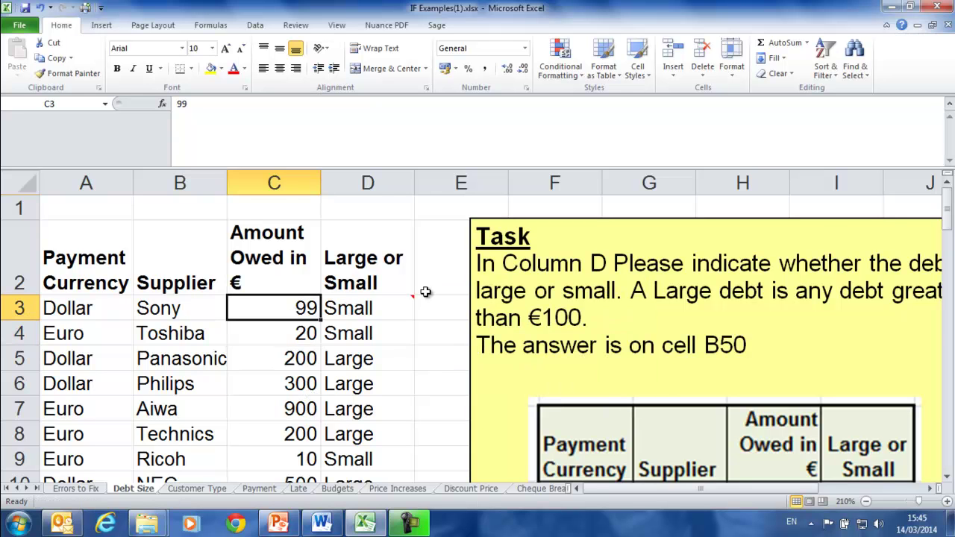
type("101")
key("Return")
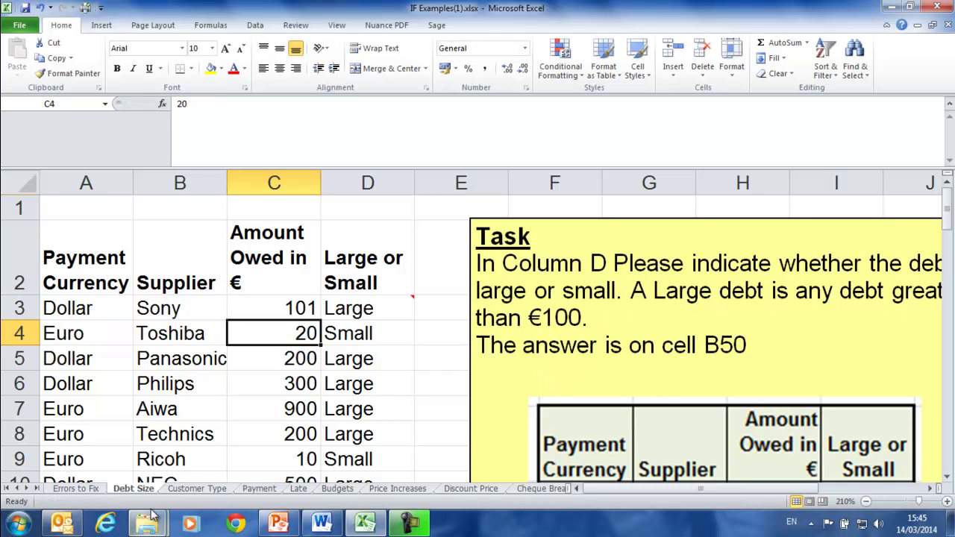
Go to the Customer Type sheet and begin inserting a function for D4.
left_click(195, 489)
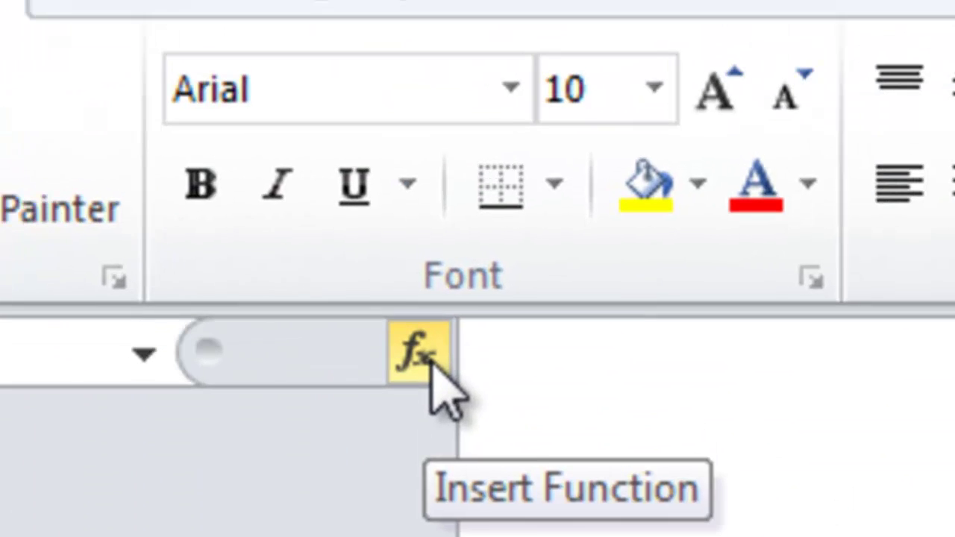
left_click(418, 350)
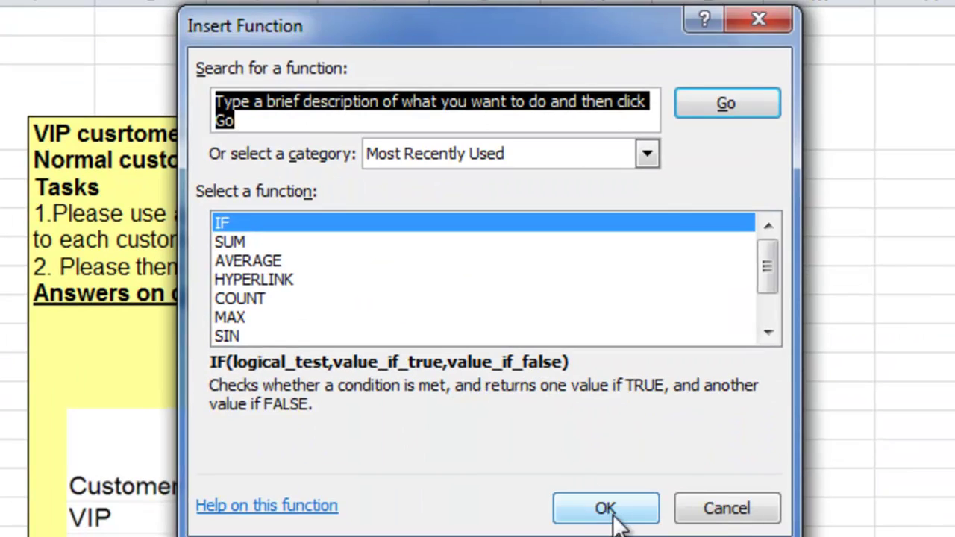
Enter =IF(A4="VIP",20%,10%) in D4 and fill it down the Discount % column.
left_click(611, 506)
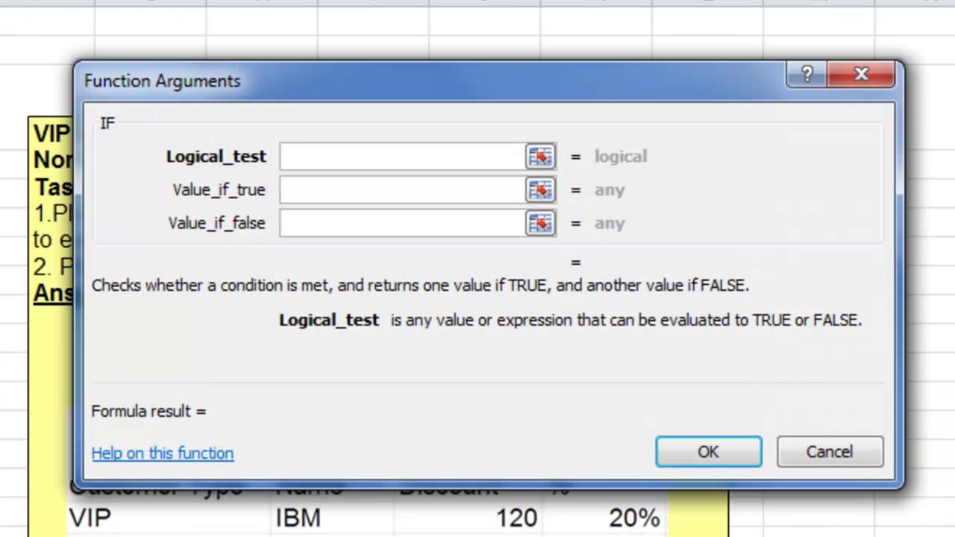
type("A4=VIP\"")
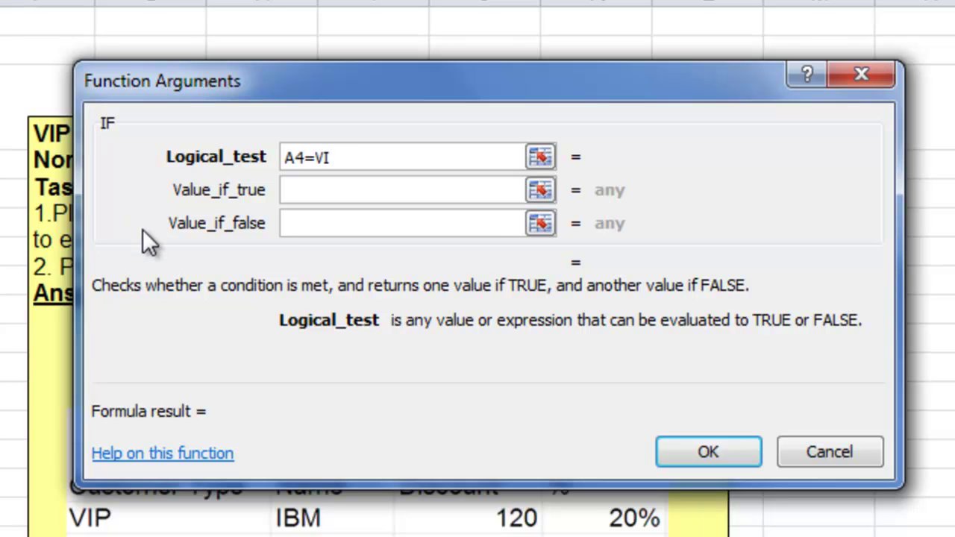
key("Left")
key("Left")
key("Left")
key("Left")
type("\"")
left_click(336, 187)
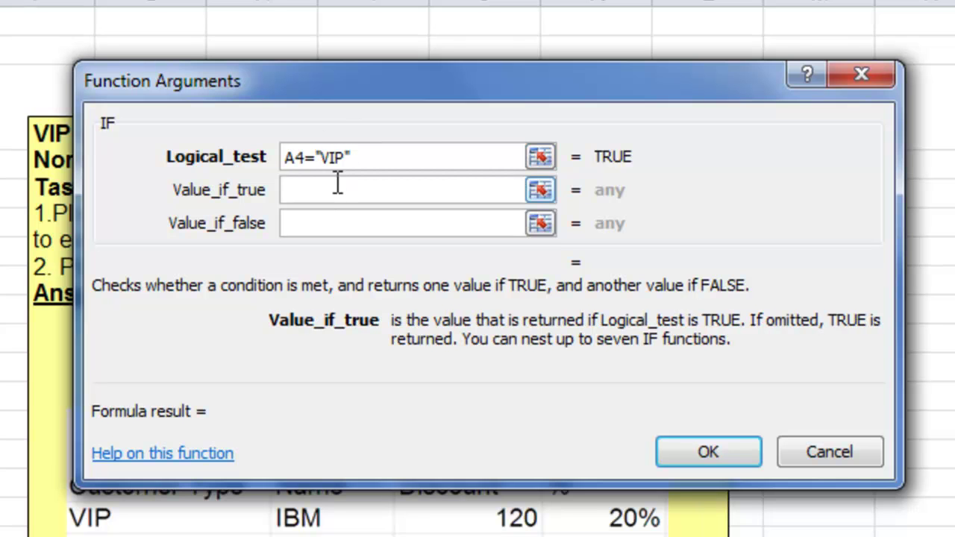
type("20%")
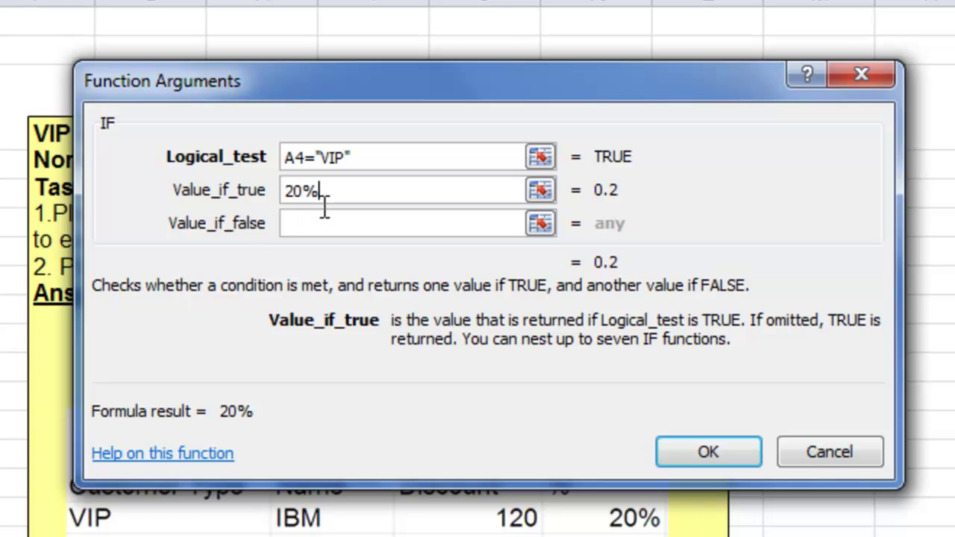
left_click(306, 228)
type("10%")
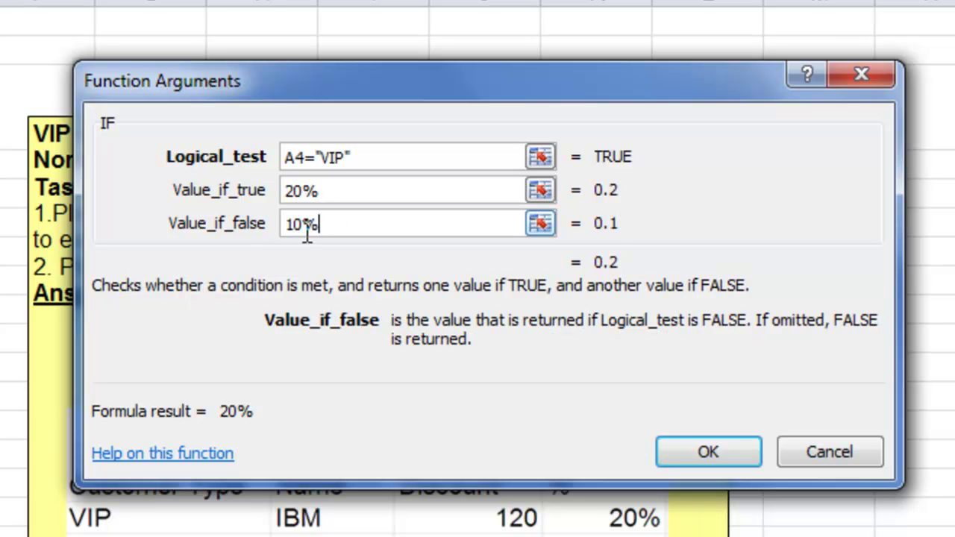
left_click(718, 450)
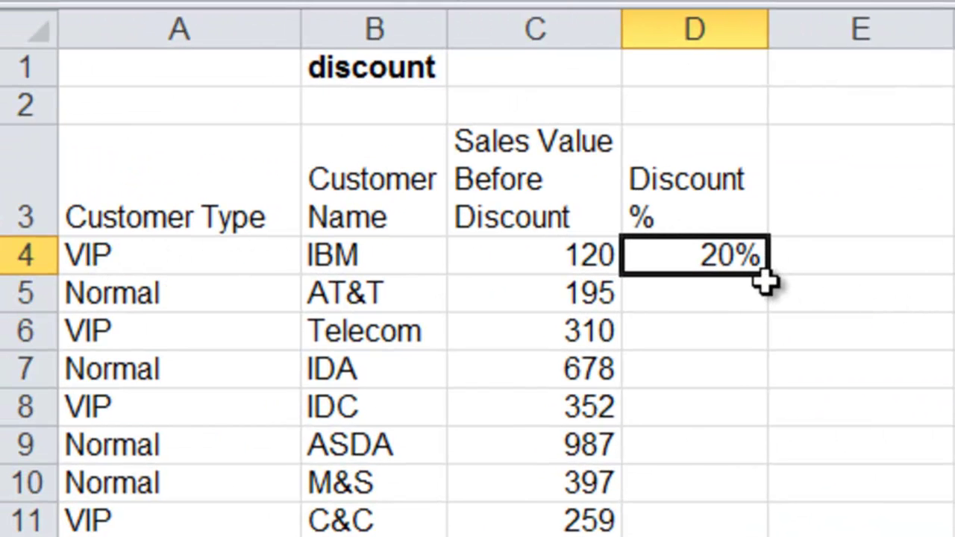
left_click_drag(766, 283, 762, 536)
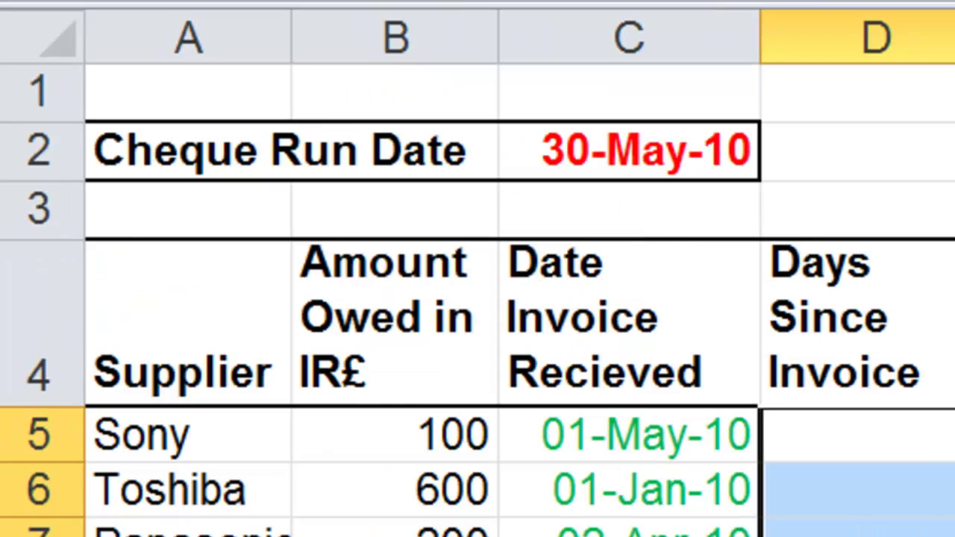
Enter =C2-C5 in D5, giving 29 days since Sony's invoice.
left_click(881, 443)
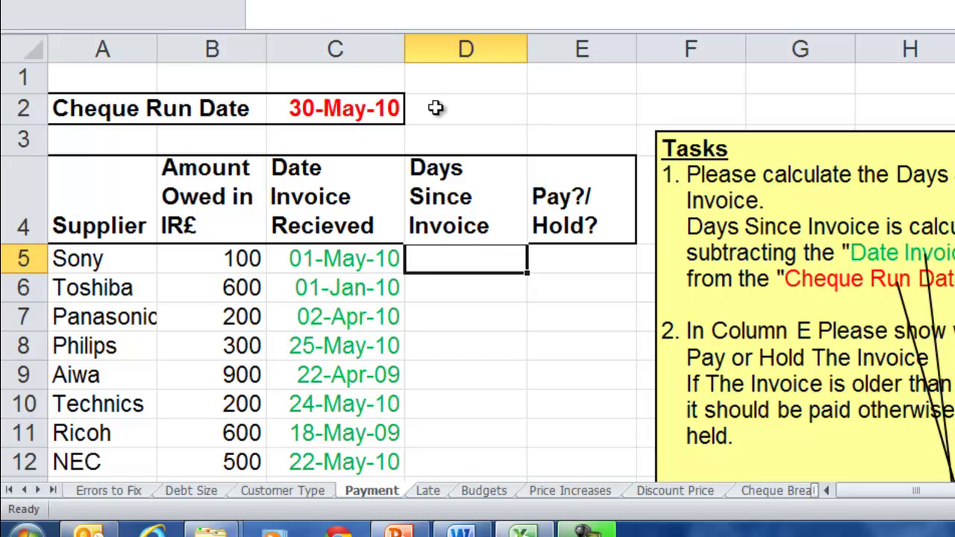
type("=")
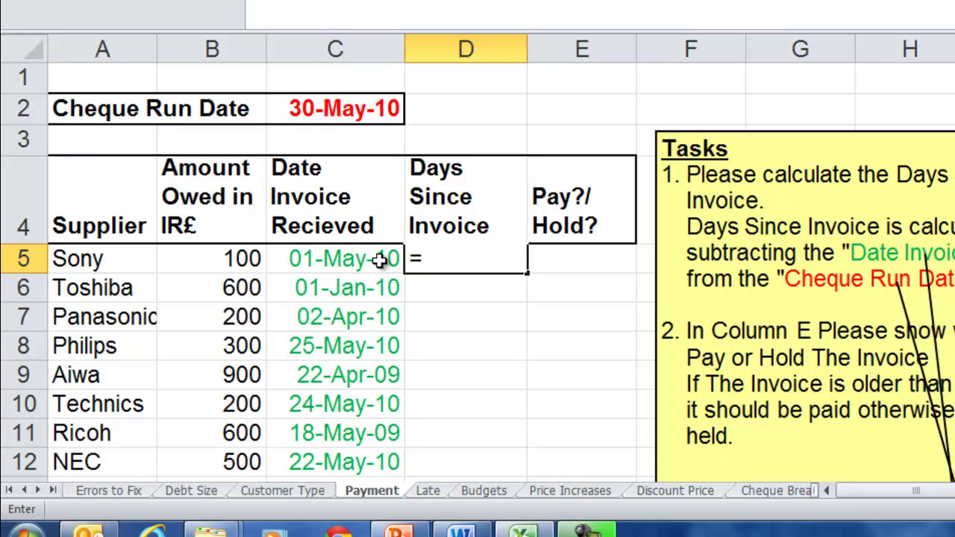
left_click(338, 109)
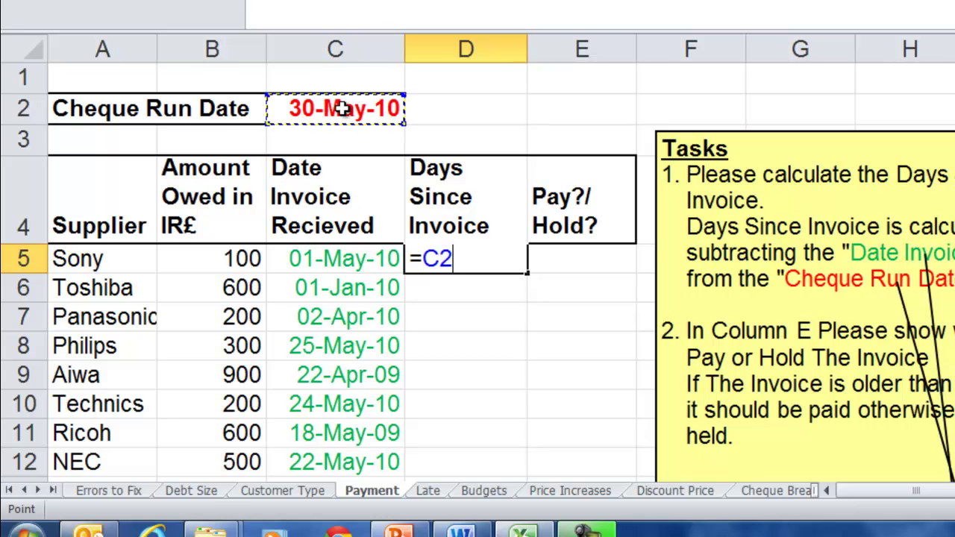
type("-")
left_click(348, 261)
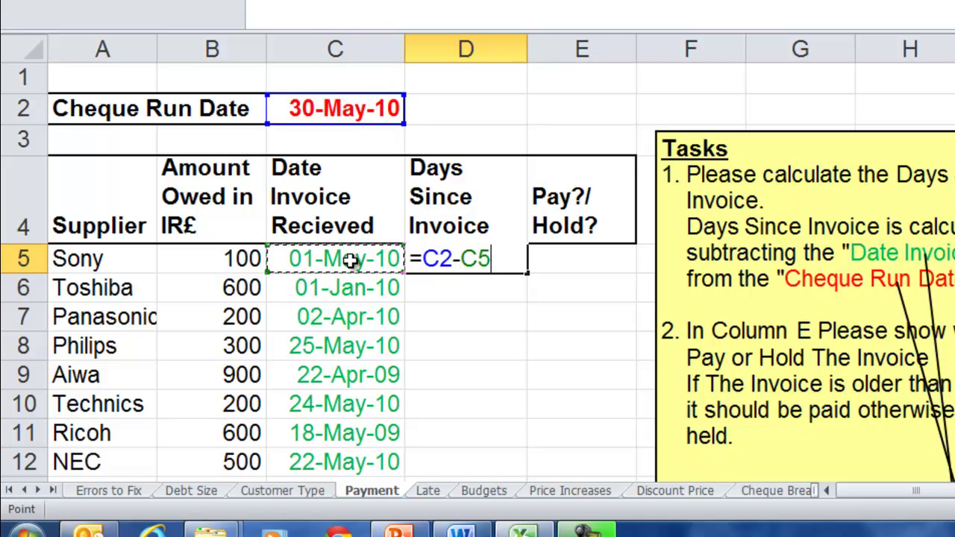
key("Return")
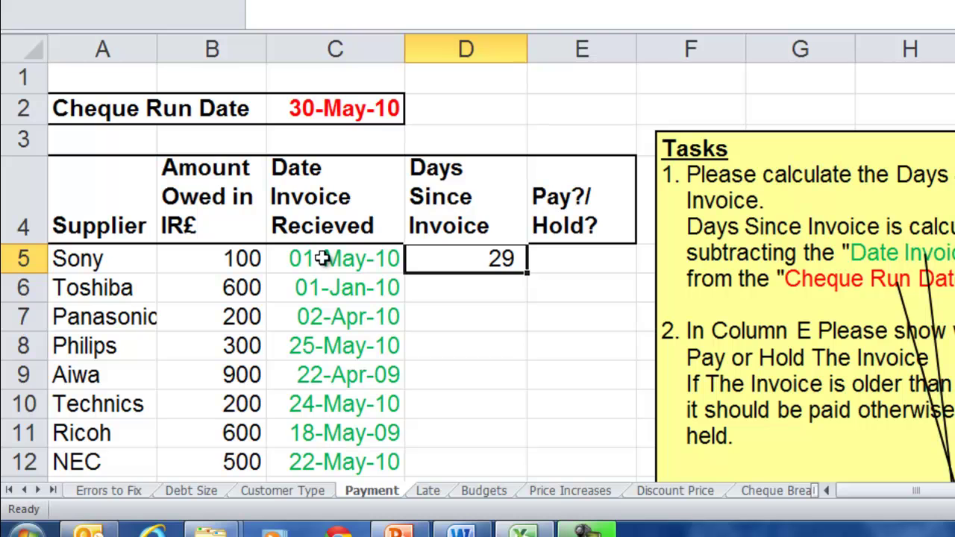
Fill the days formula to D7 and inspect D7's broken =C4-C7 reference, then reopen D5.
left_click_drag(526, 274, 528, 343)
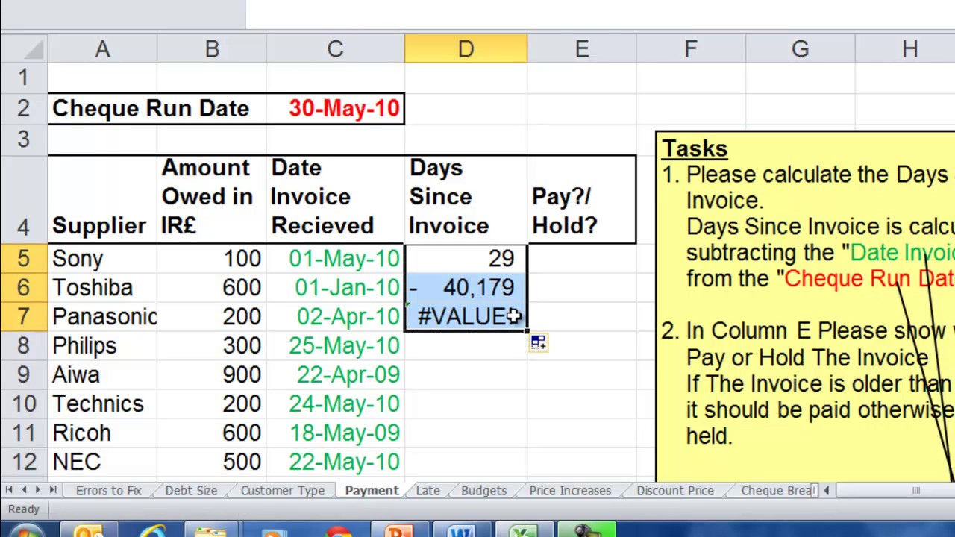
left_click(514, 317)
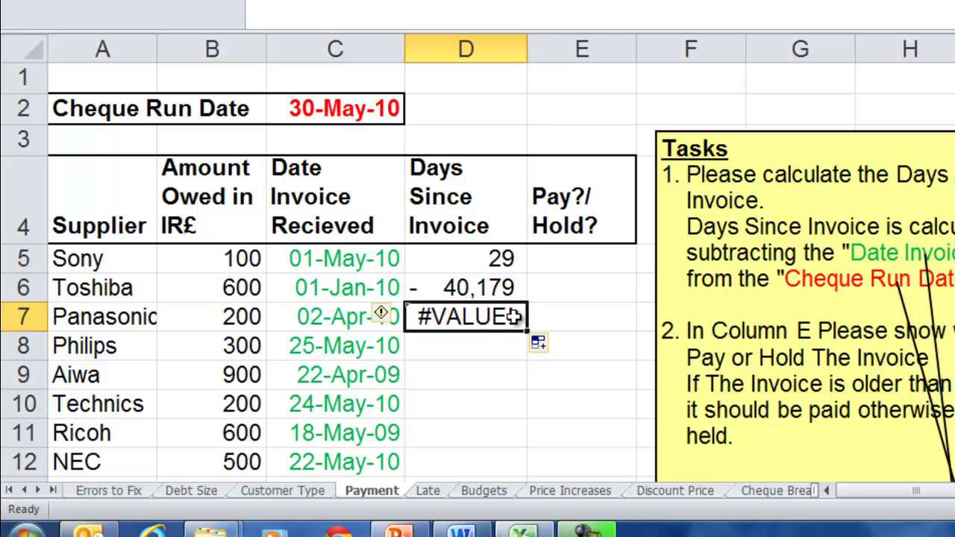
double_click(495, 317)
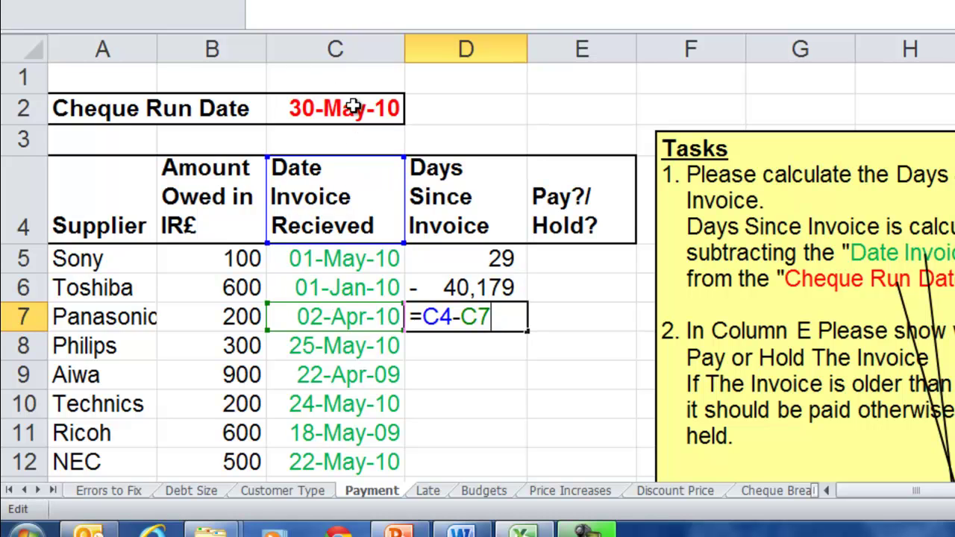
left_click_drag(385, 330, 384, 330)
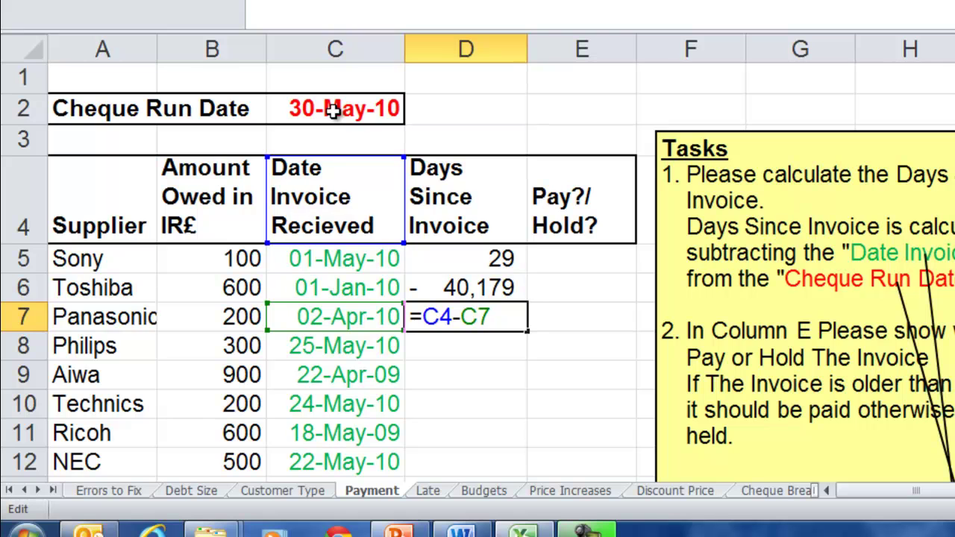
key("Return")
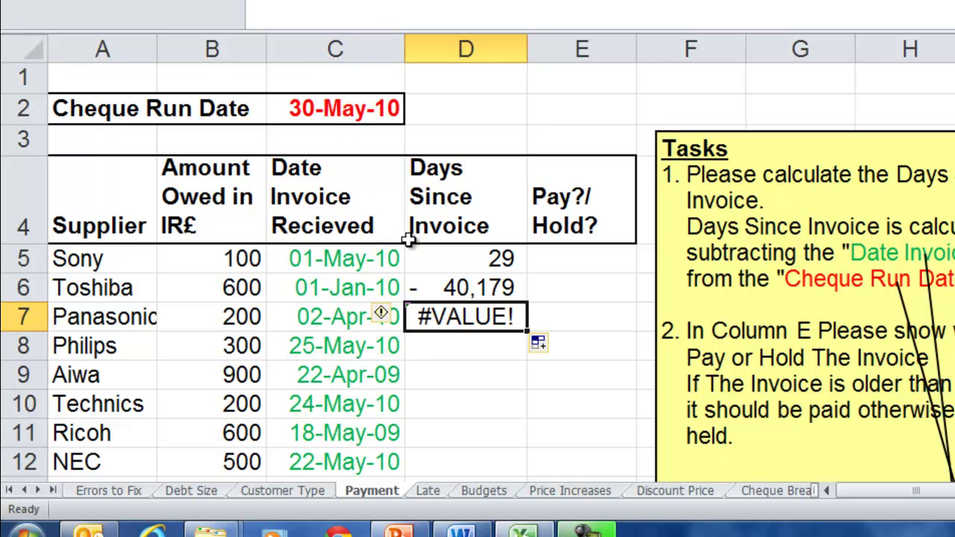
left_click(490, 257)
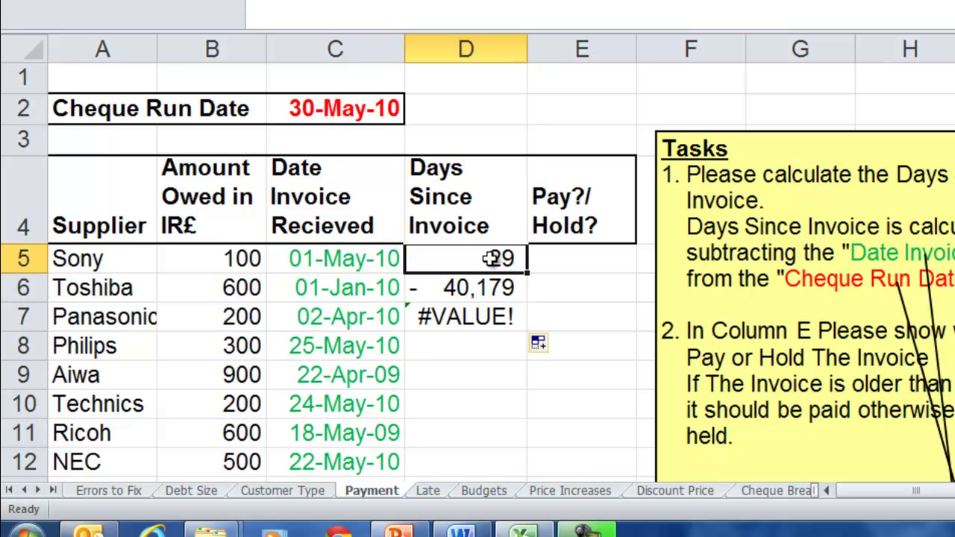
double_click(486, 257)
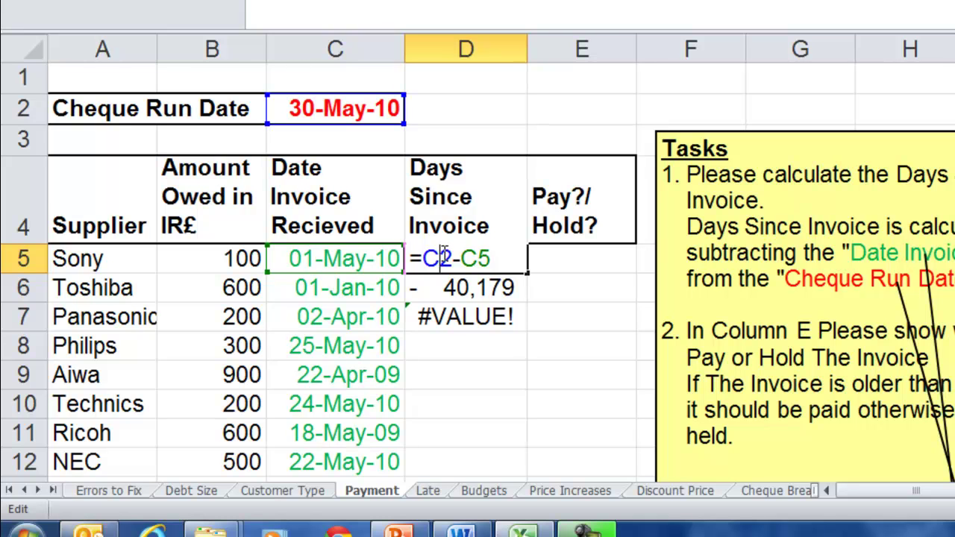
Lock C2 as $C$2 in D5's formula and fill the corrected days down to D13.
key("F4")
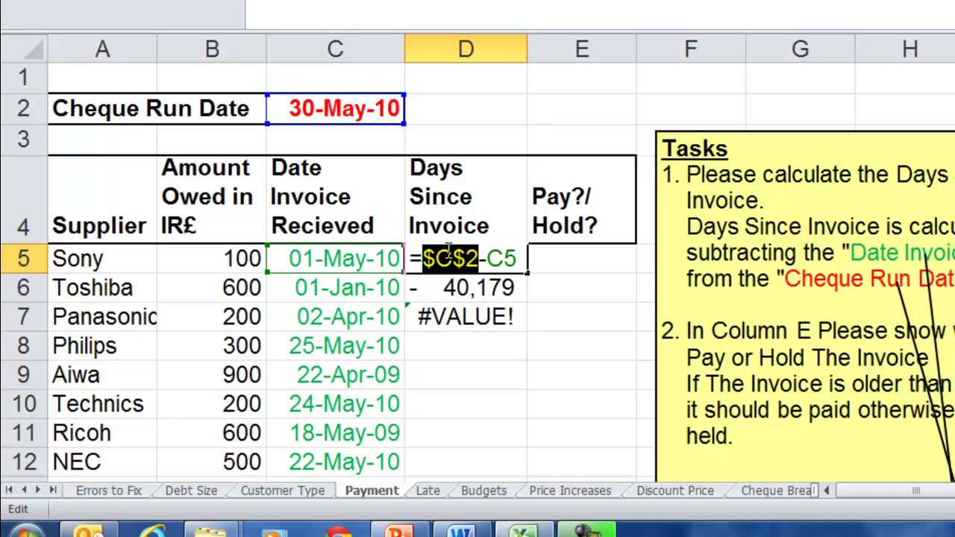
key("ctrl+Return")
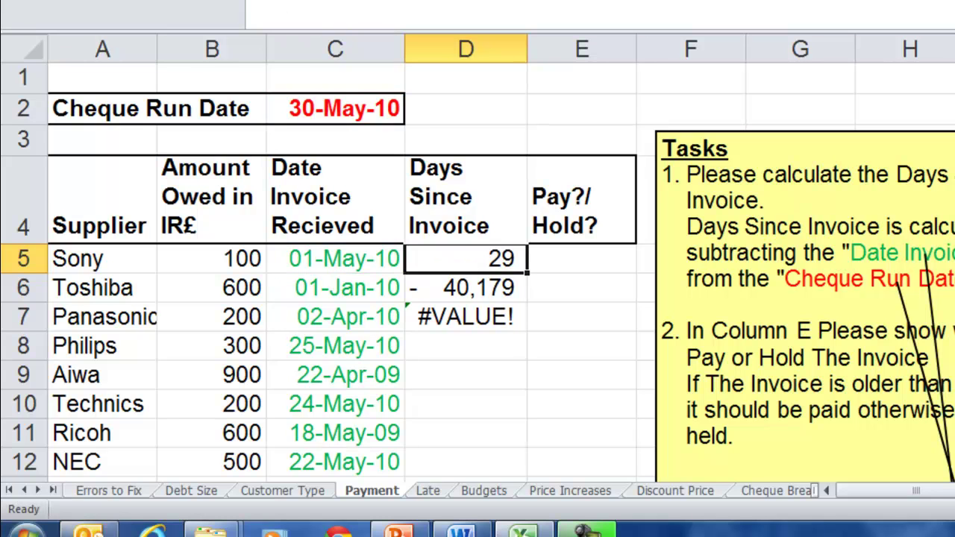
left_click_drag(527, 276, 530, 442)
left_click(492, 232)
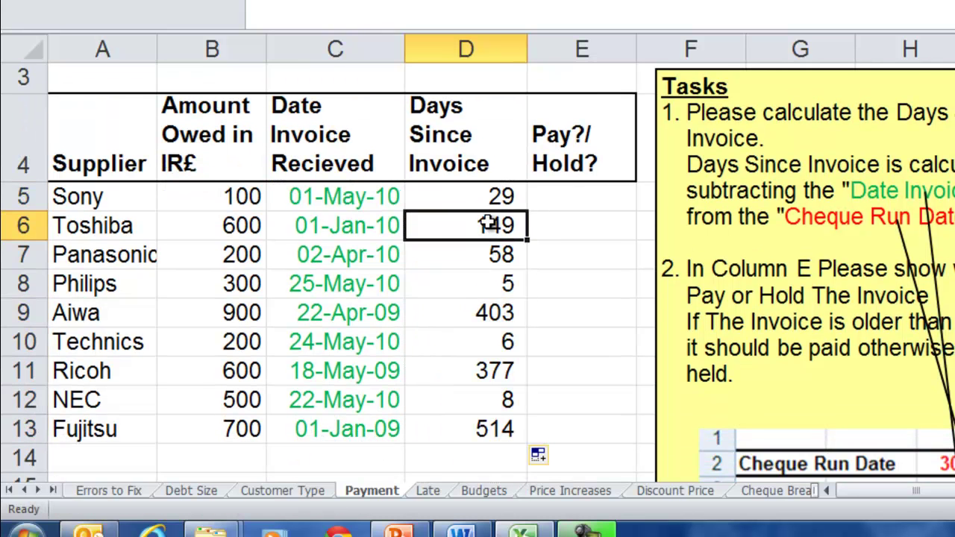
scroll(437, 242, "up", 1)
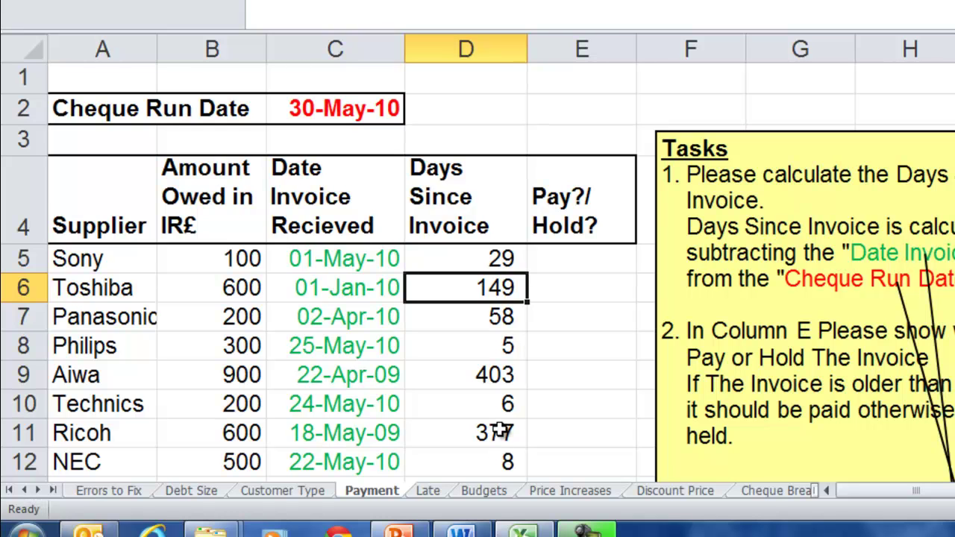
left_click(588, 257)
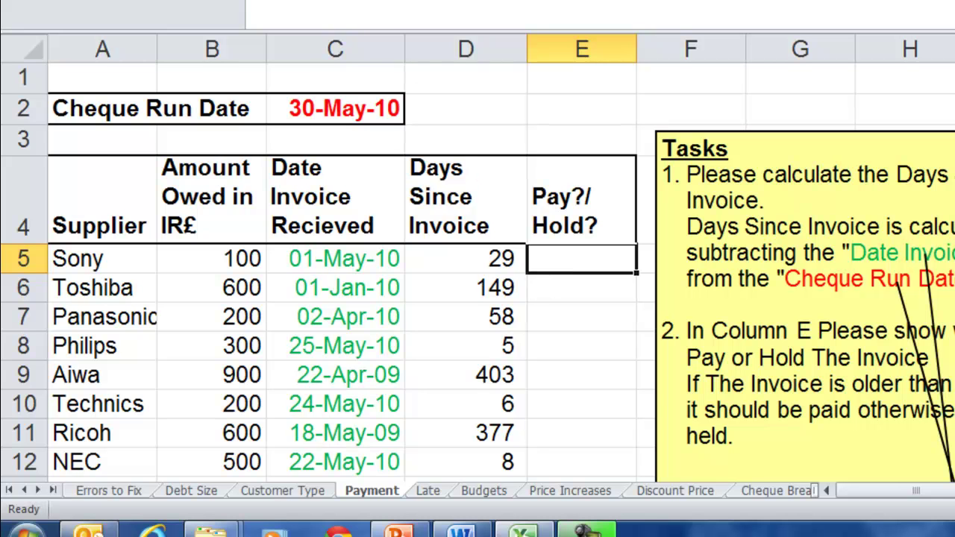
Build =IF(D5>30,"Pay","Hold") in E5, showing Hold for Sony's 29 days.
key("shift+F3")
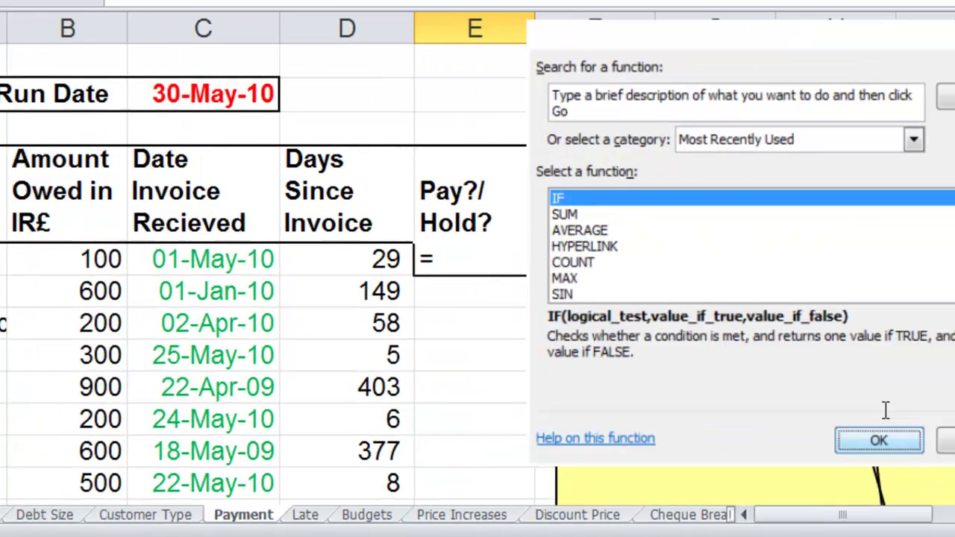
left_click(935, 401)
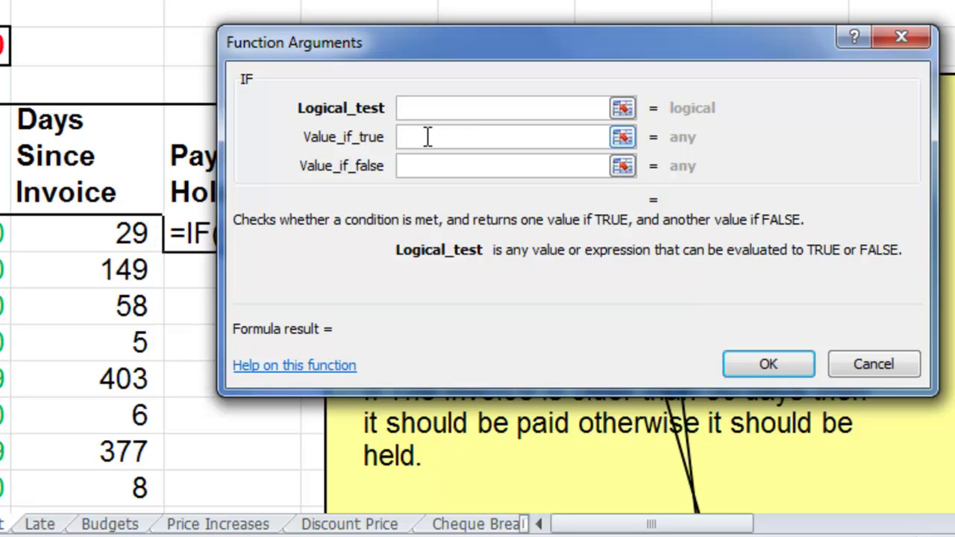
type("d5>30")
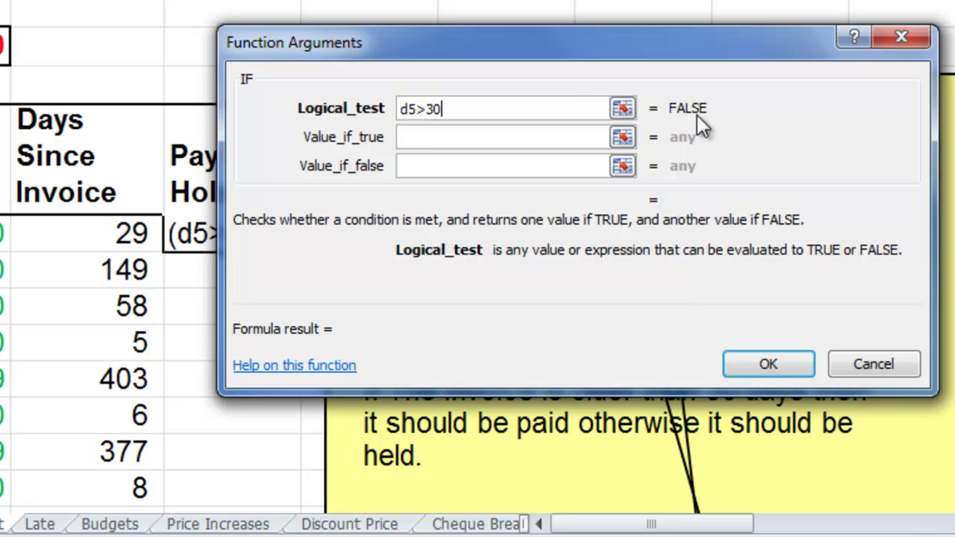
left_click(483, 137)
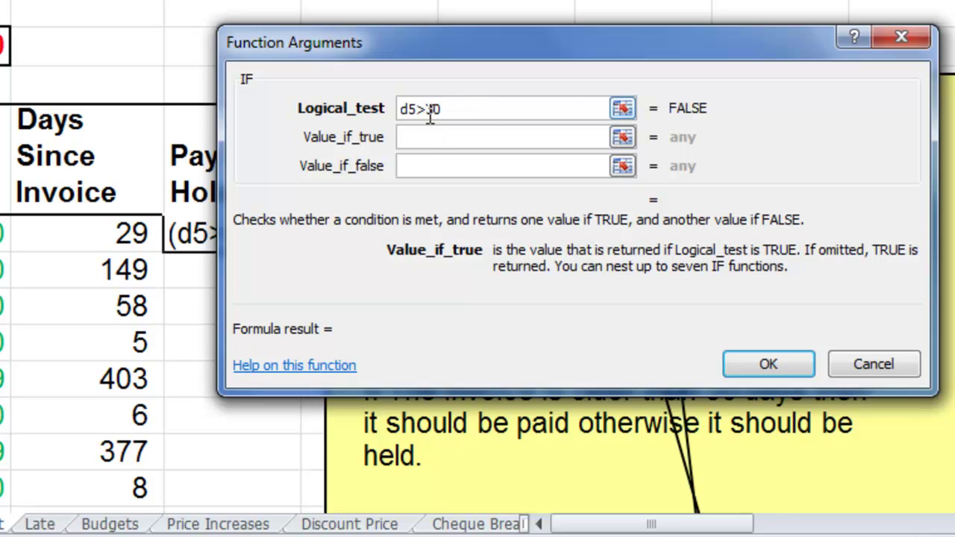
type("Pay")
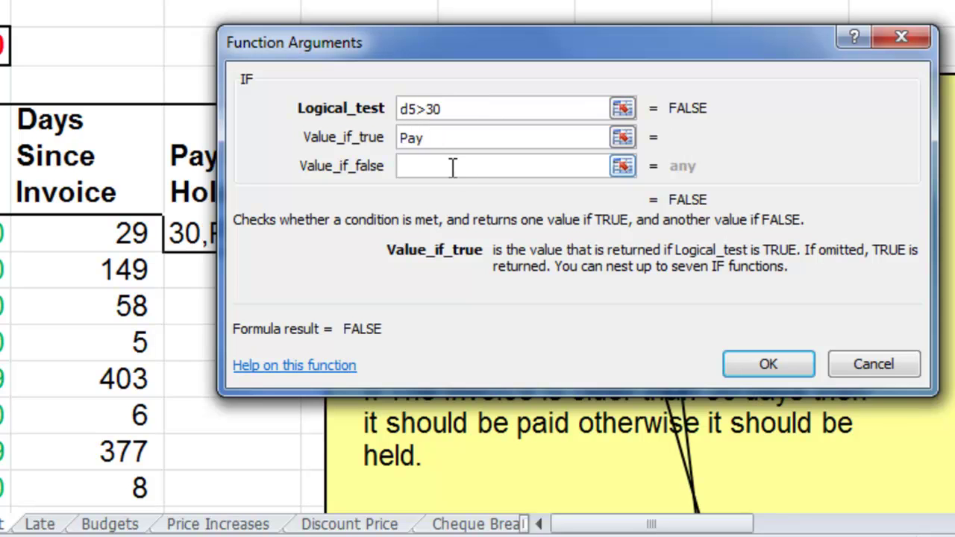
key("Tab")
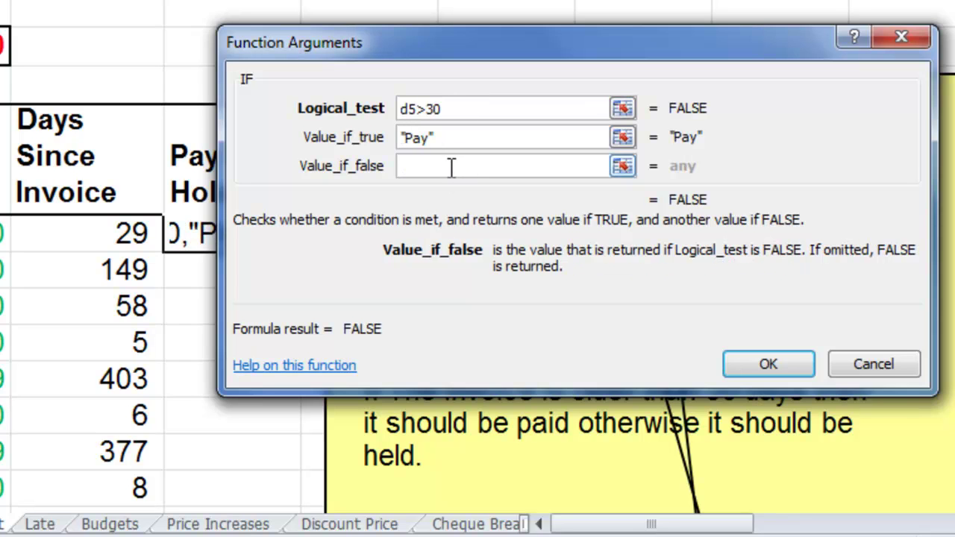
type("Hold")
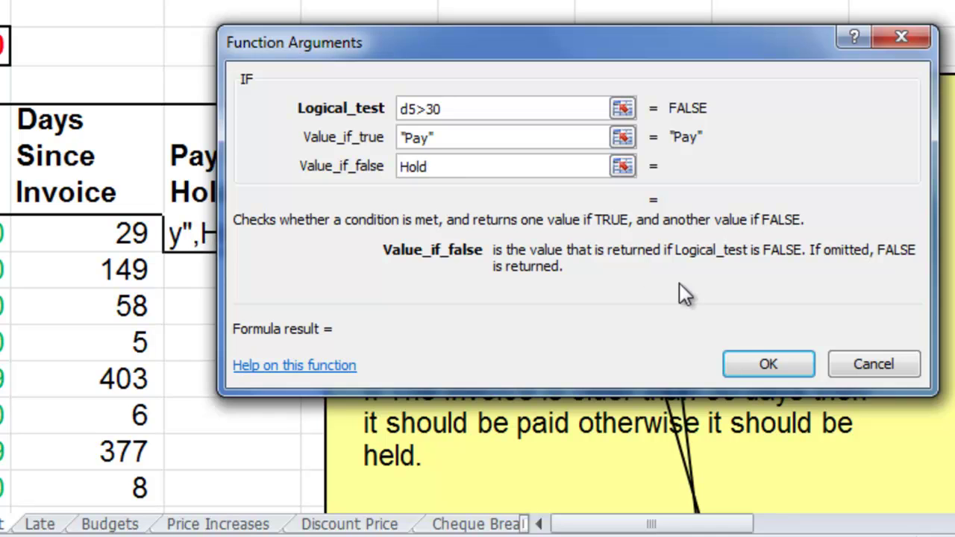
left_click(772, 375)
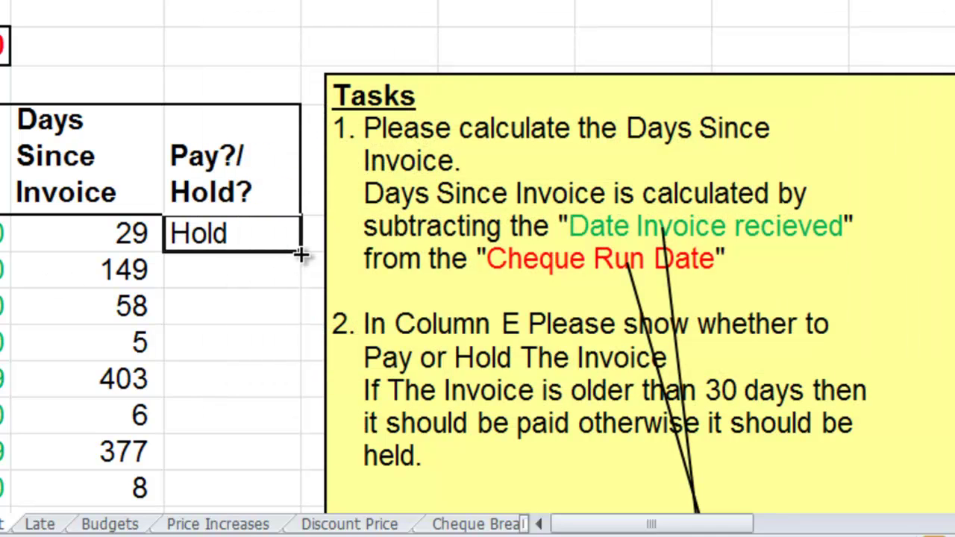
Fill the Pay/Hold formula down to row 13, check Toshiba's Pay, and go to the Late sheet.
left_click_drag(300, 255, 303, 451)
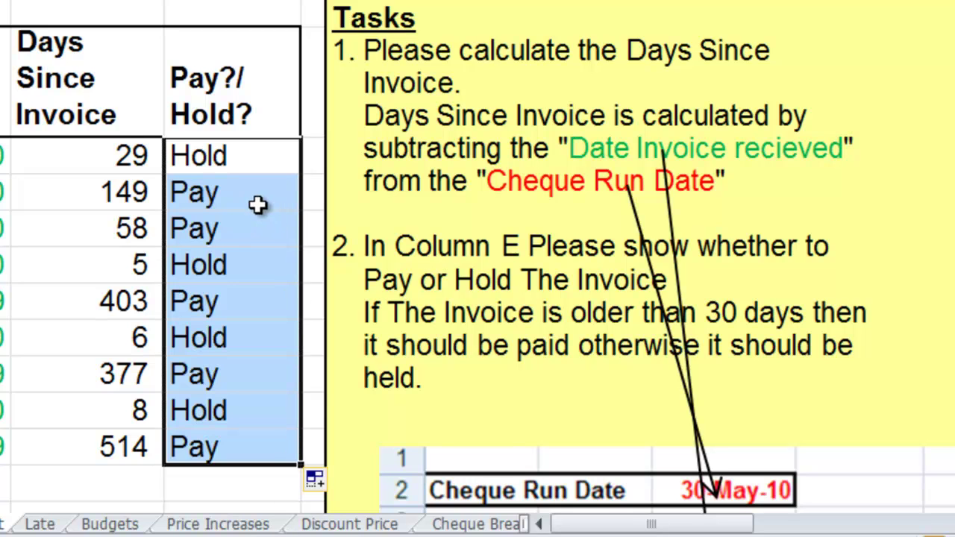
left_click(229, 196)
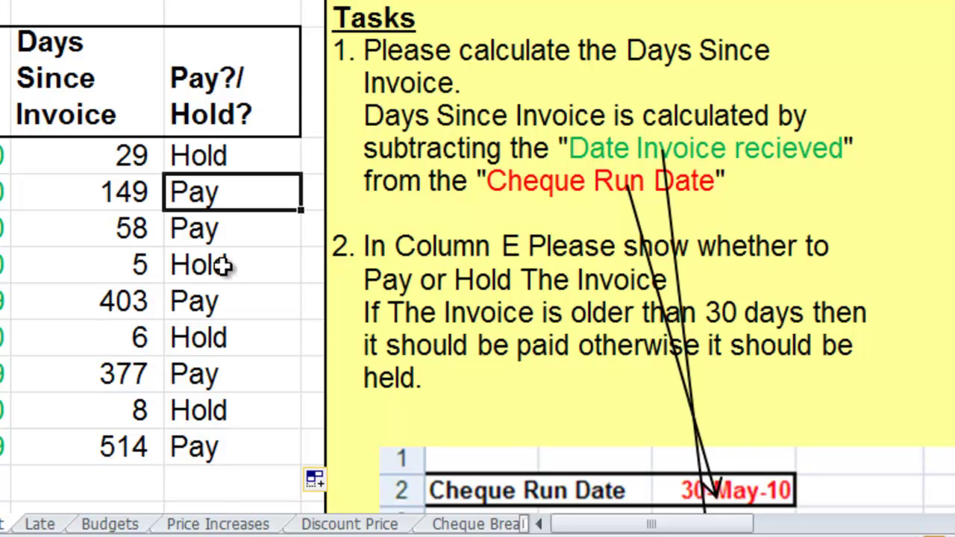
scroll(221, 283, "up", 1)
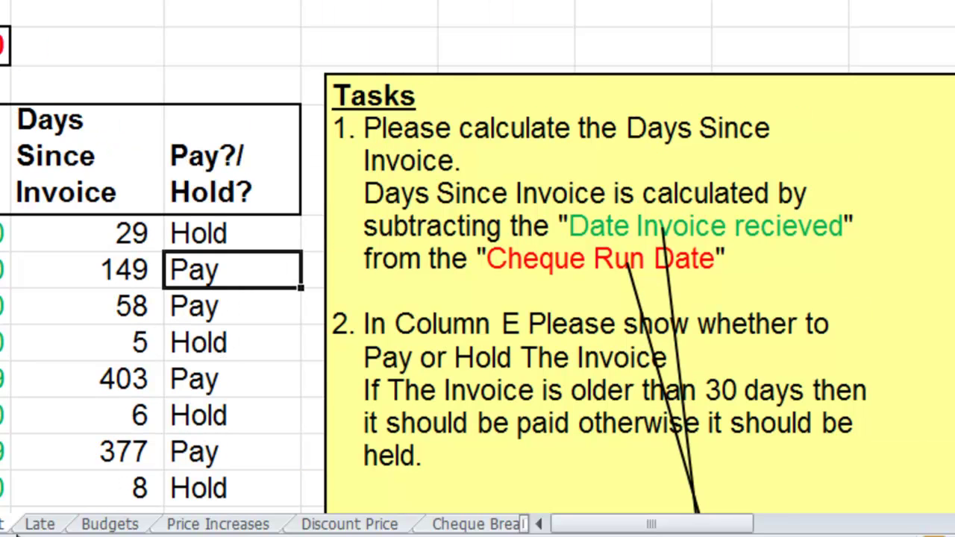
left_click(37, 525)
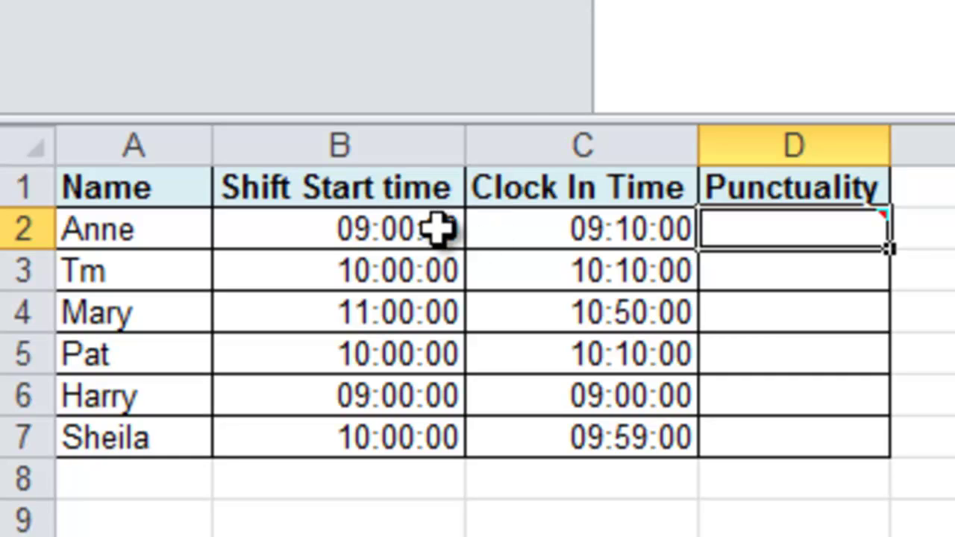
Start an IF function in D2 of the Late sheet.
type("=")
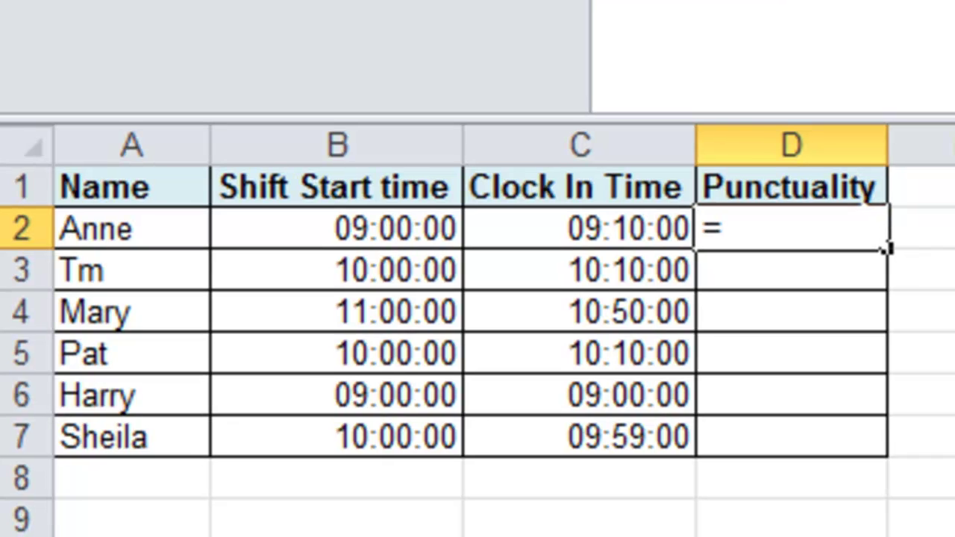
key("shift+F3")
key("Return")
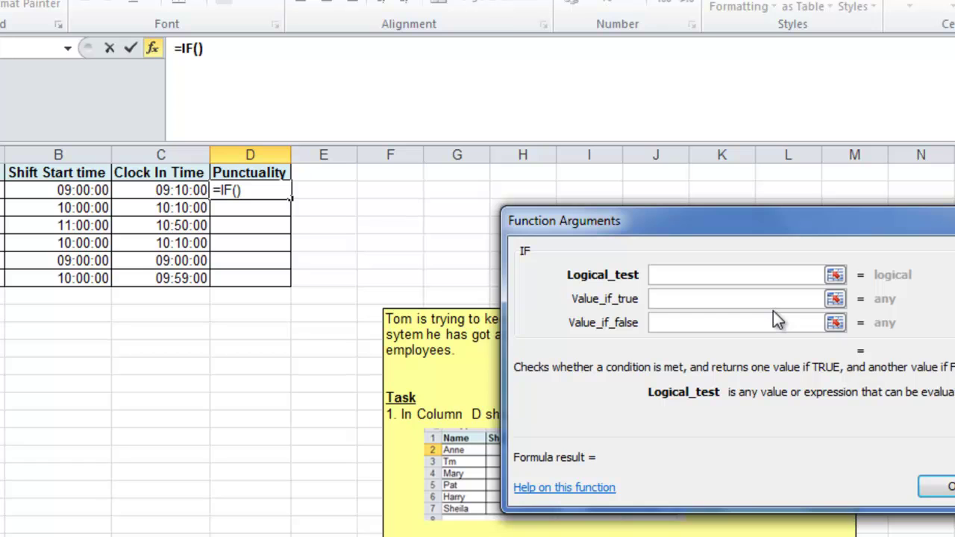
Set test C2>B2 with "Late"/"On Time", fill down to D7, and switch to Budgets.
type("c2>")
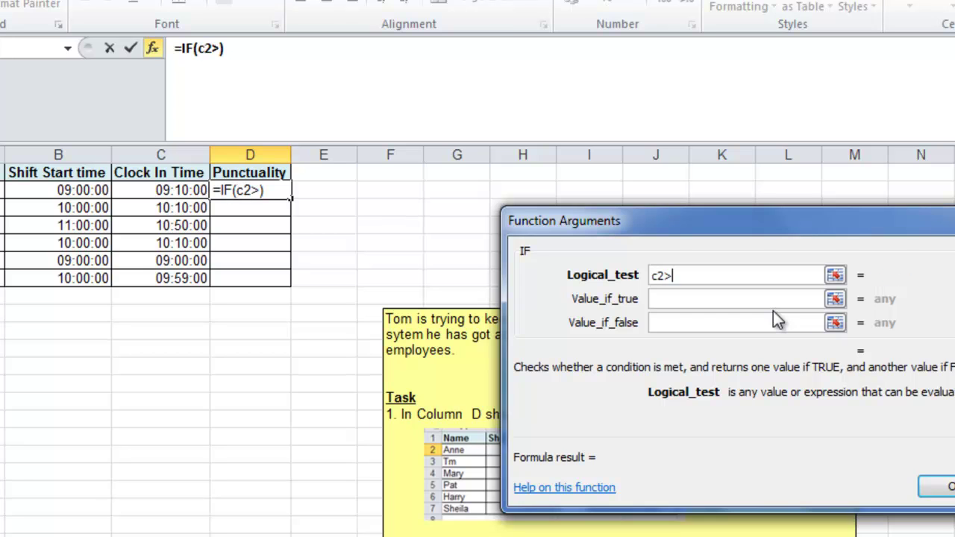
type("b2")
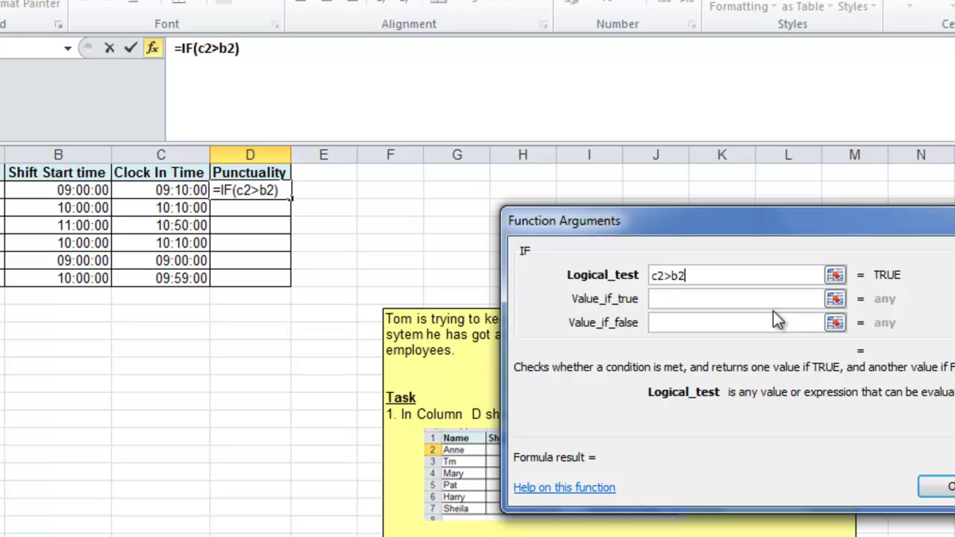
left_click(753, 300)
type("Late")
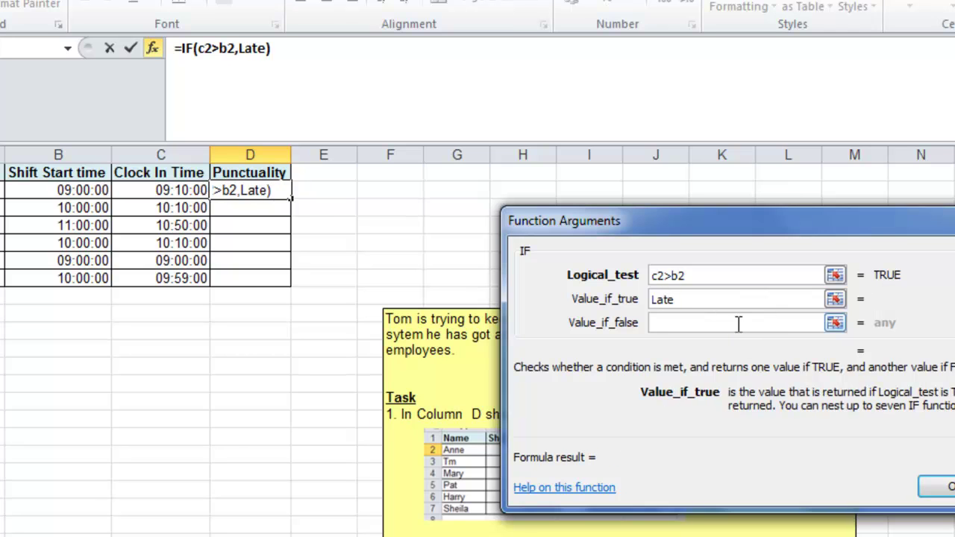
left_click(739, 323)
type("On Time")
left_click(938, 487)
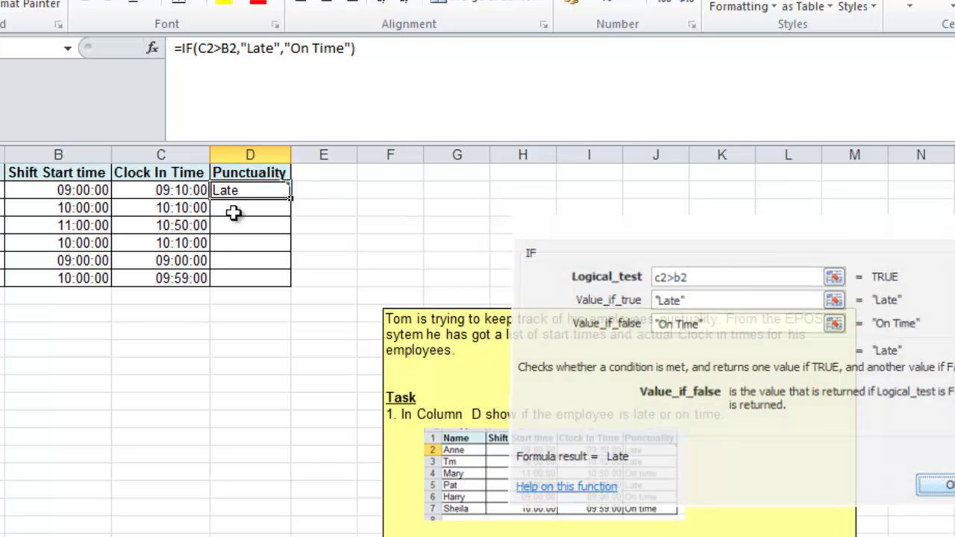
left_click_drag(292, 200, 292, 282)
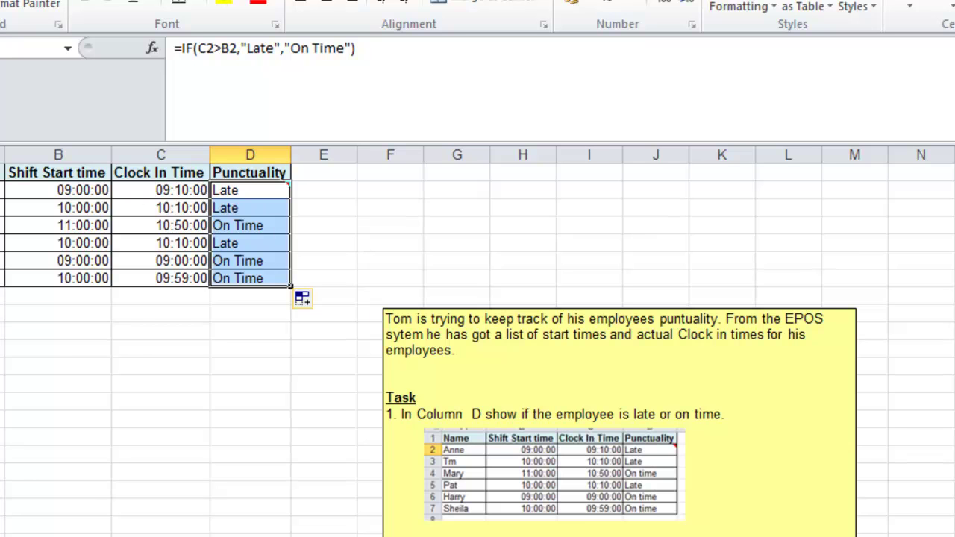
key("ctrl+Page_Down")
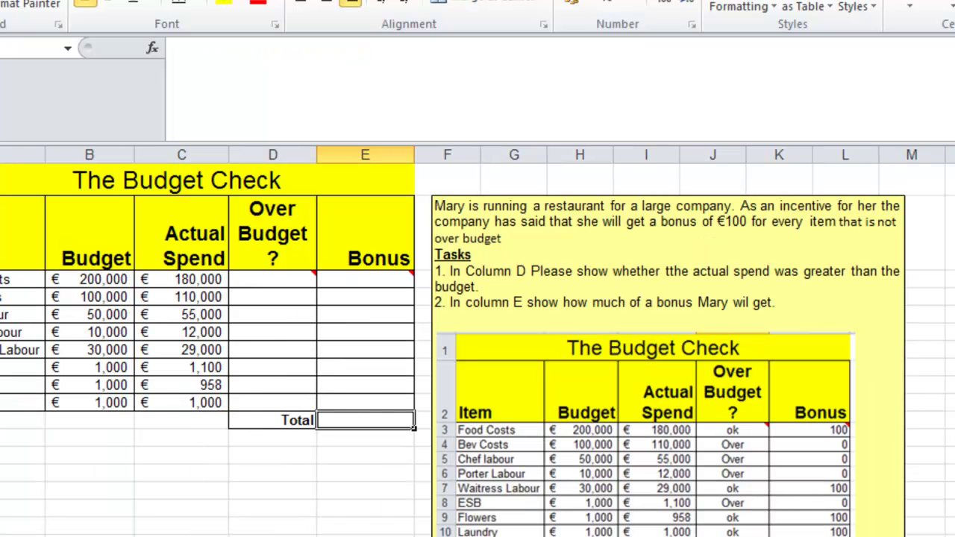
Enter =IF(C3>B3,"Over Budget","OK") in D3 for Food Costs.
left_click(288, 278)
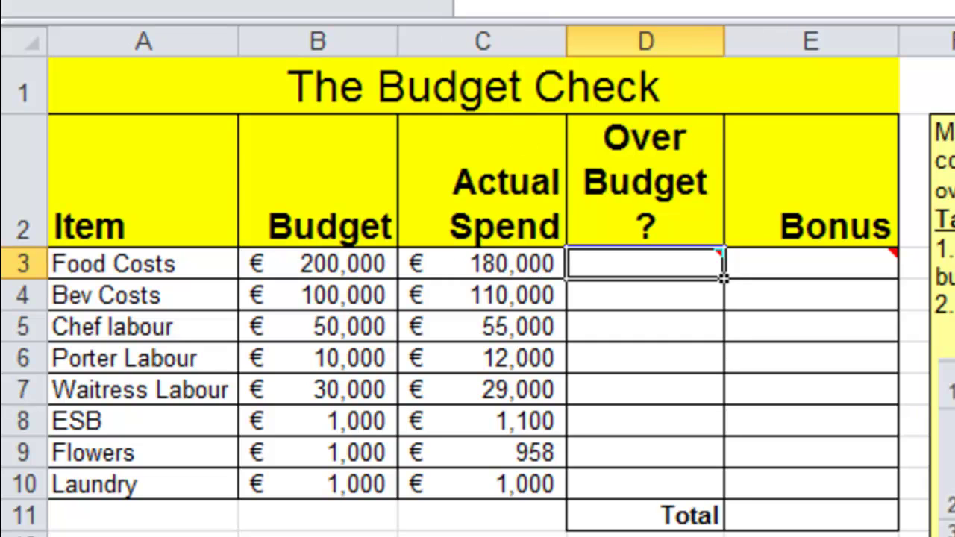
type("=")
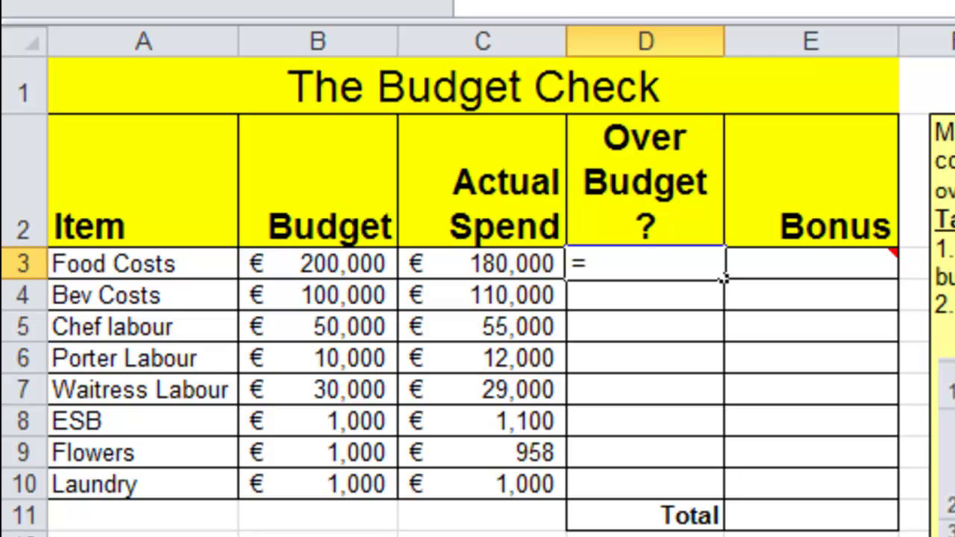
type("IF(")
key("ctrl+a")
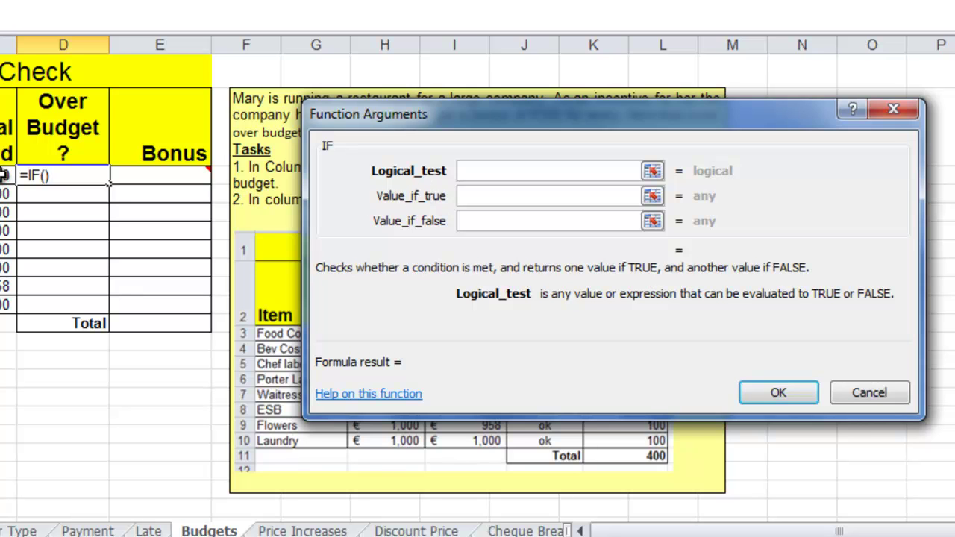
left_click(6, 175)
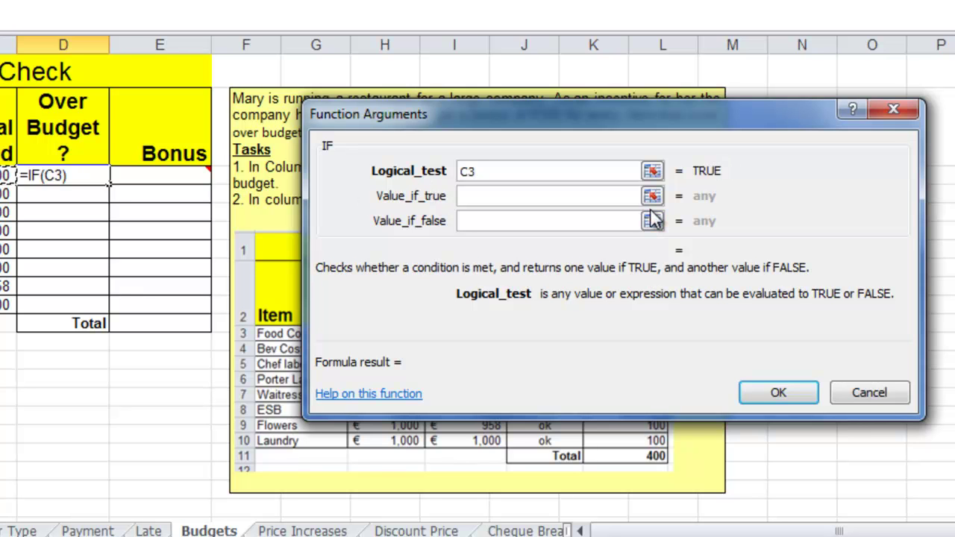
type(">")
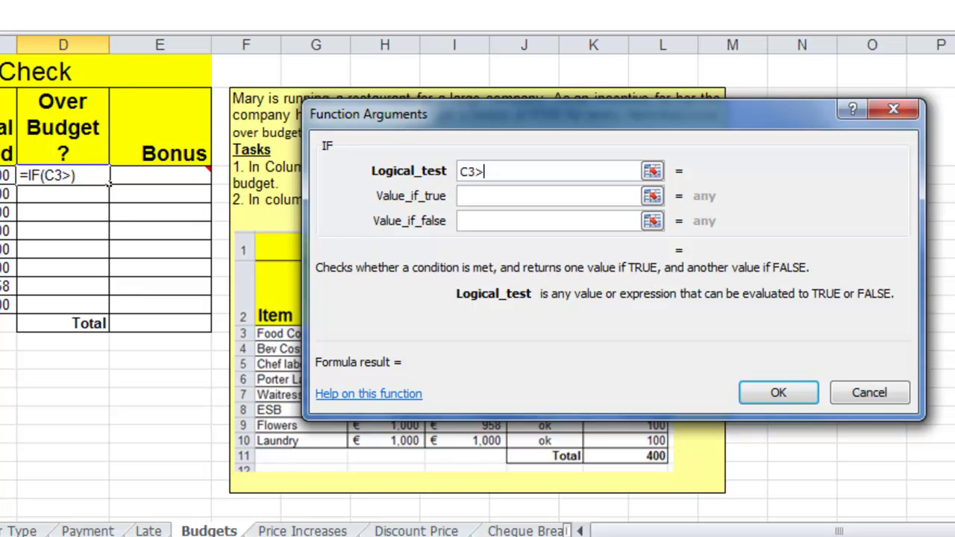
left_click(64, 241)
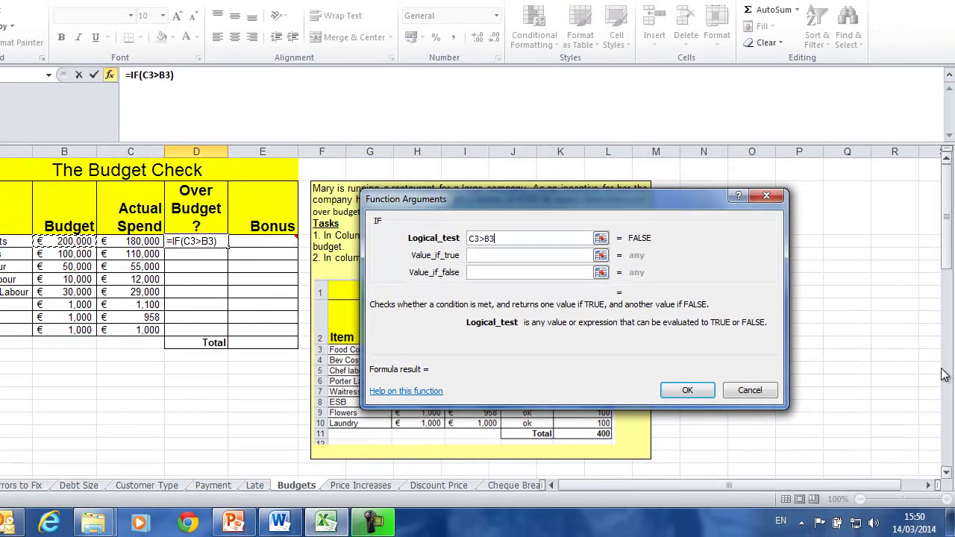
left_click(528, 253)
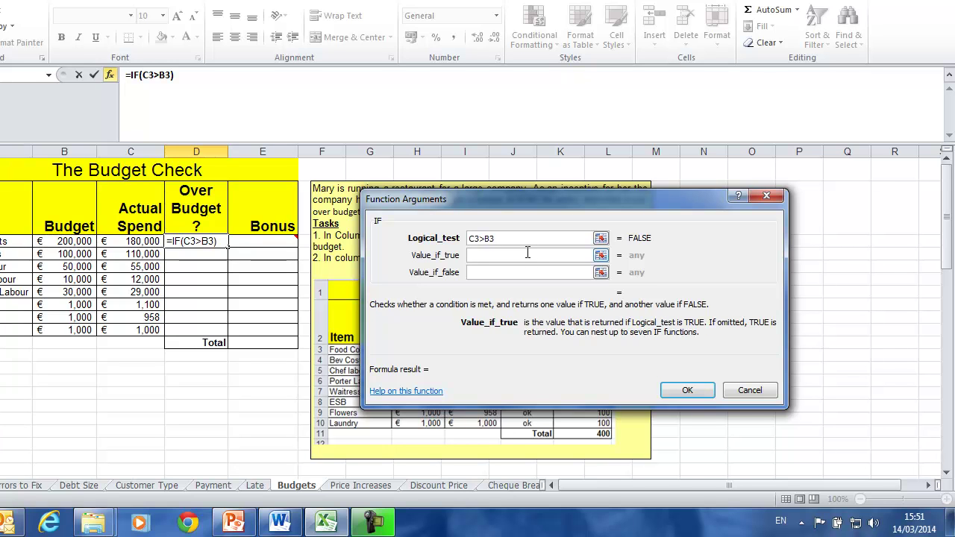
type("Ove")
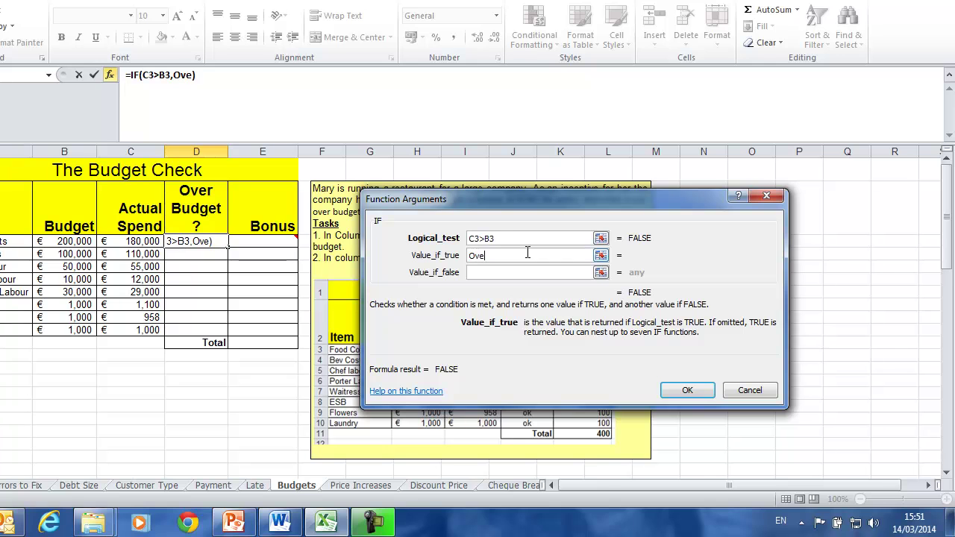
type("r Budget")
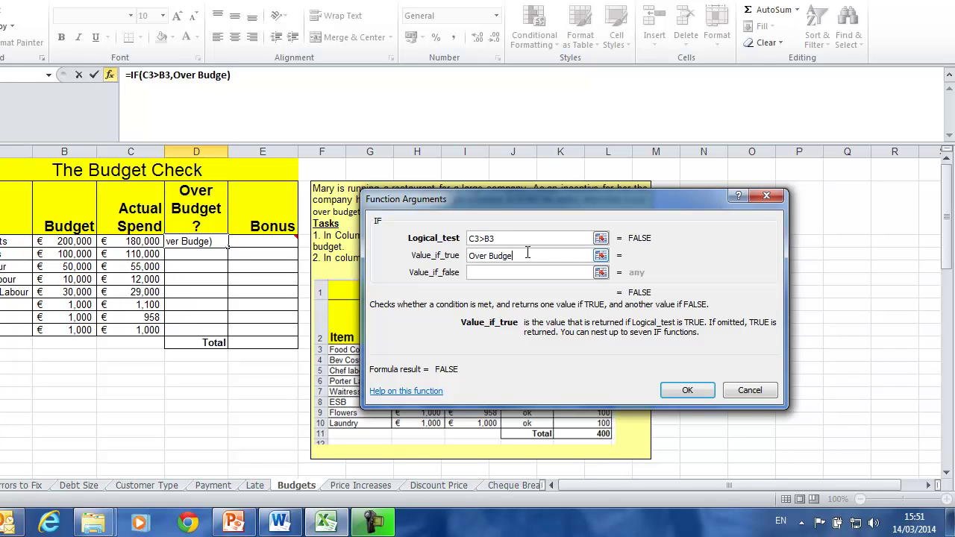
left_click(502, 273)
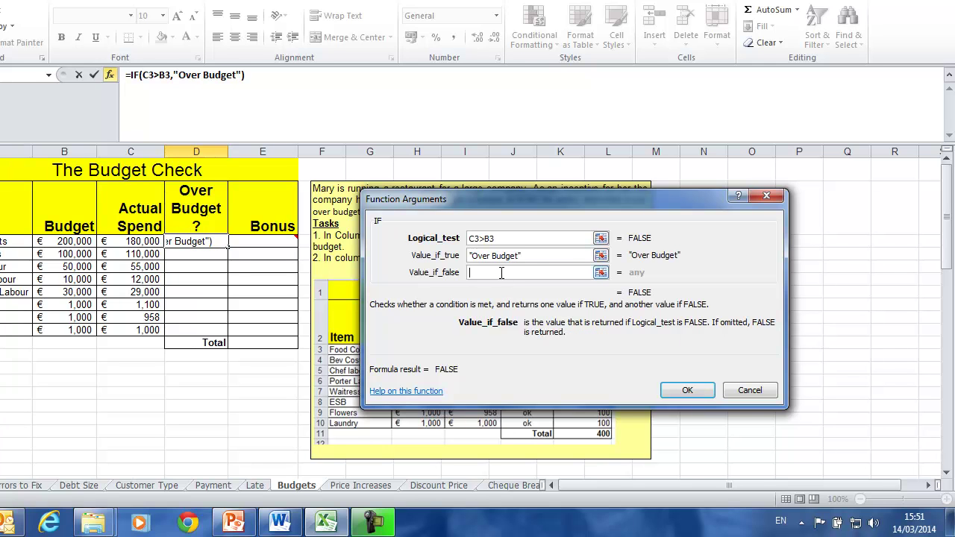
type("OK")
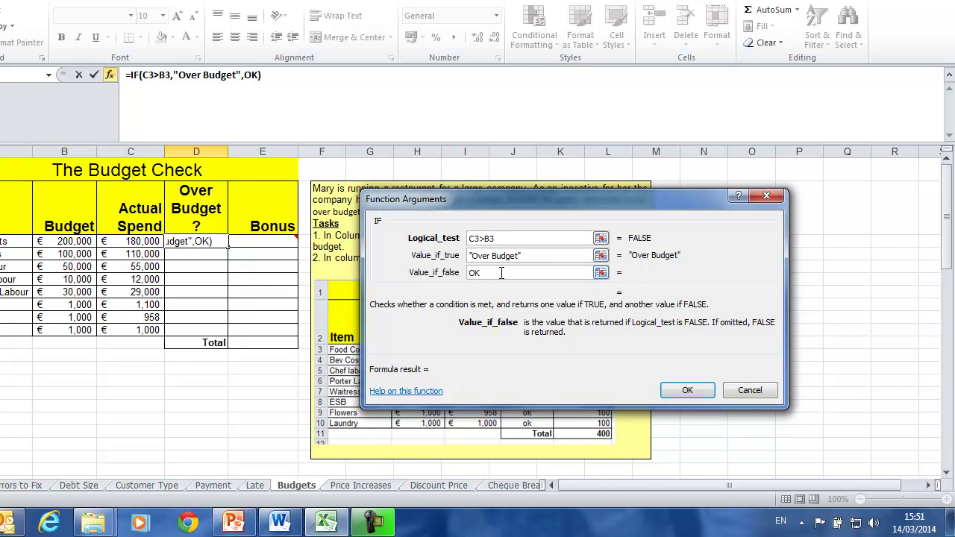
left_click(687, 391)
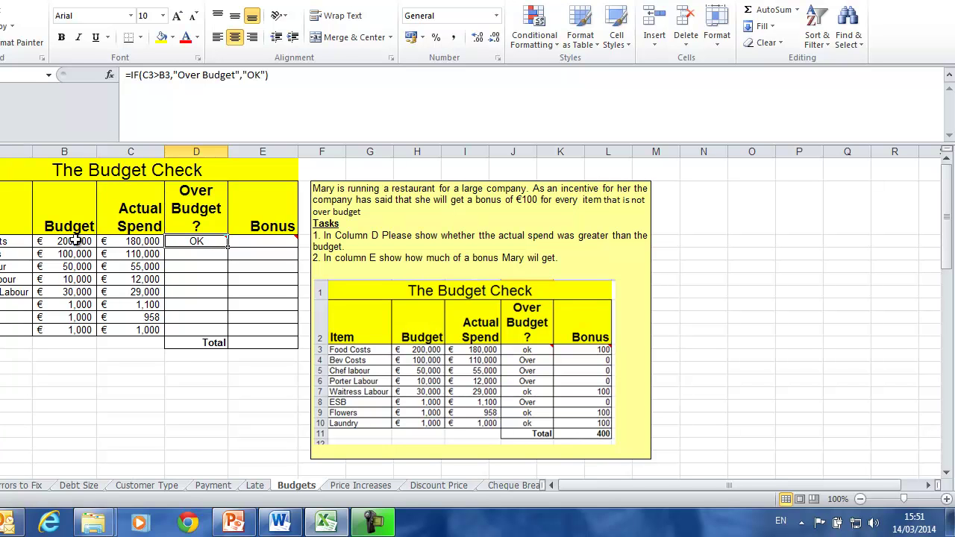
Fill the D3 over-budget check down to D10 for every item.
left_click_drag(228, 247, 226, 333)
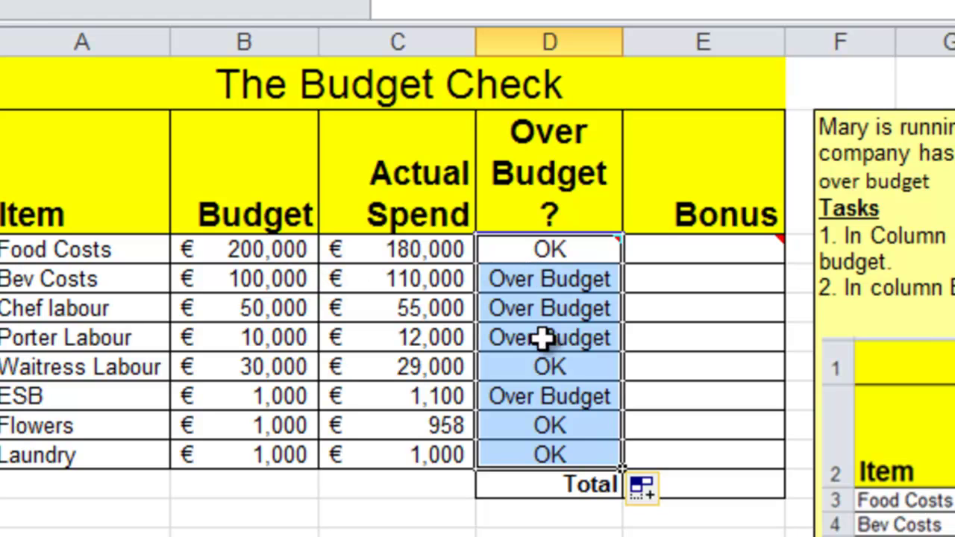
left_click(711, 250)
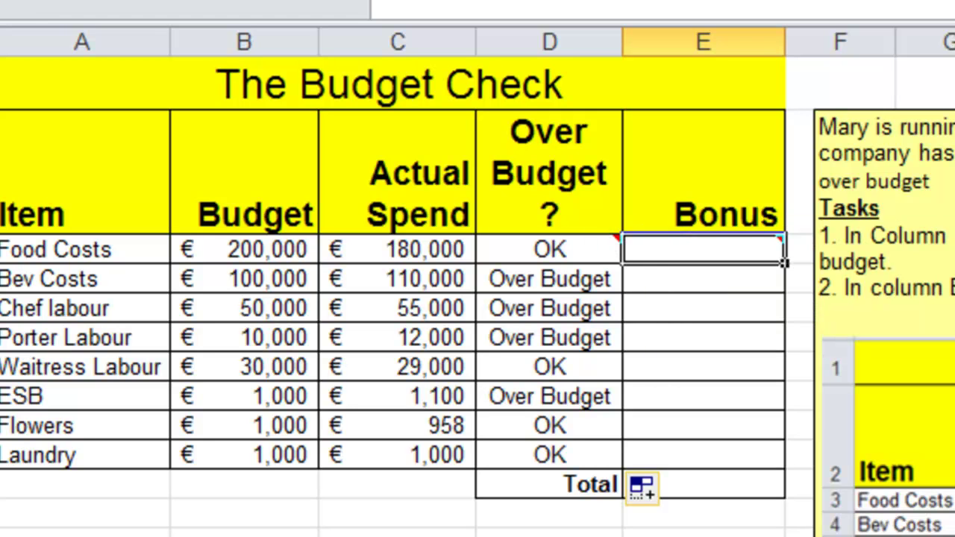
Enter =IF(D3="OK",100,0) in E3 to award the bonus.
type("=")
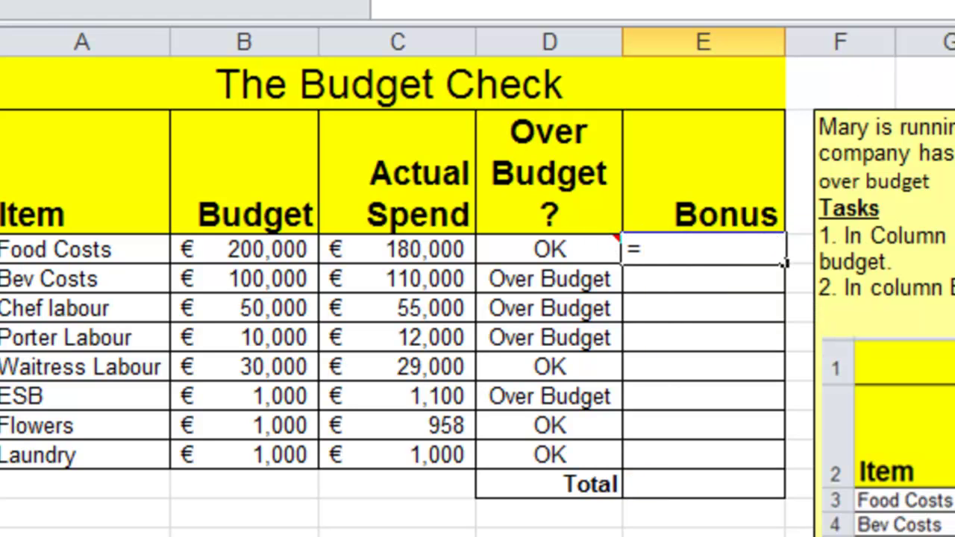
key("shift+F3")
key("Return")
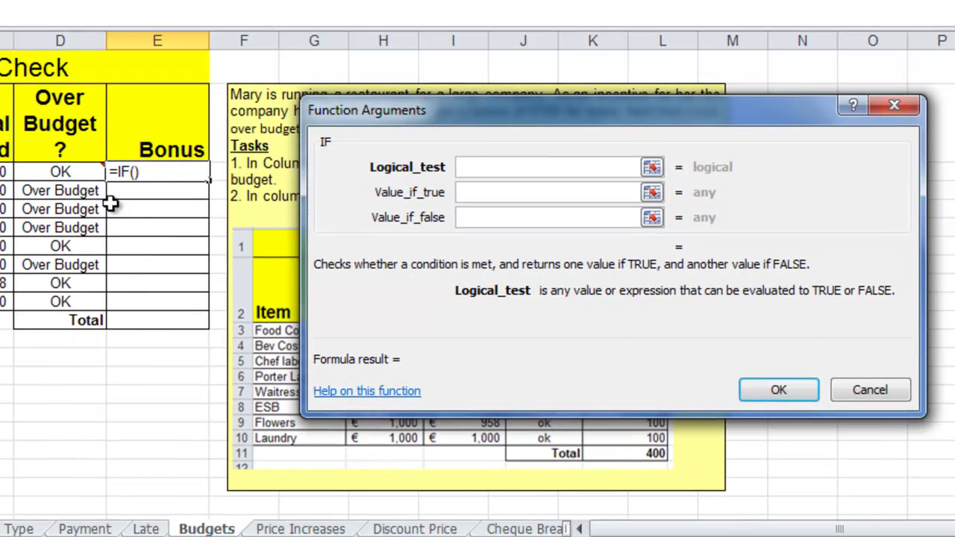
left_click(72, 172)
type("=\"OK\"")
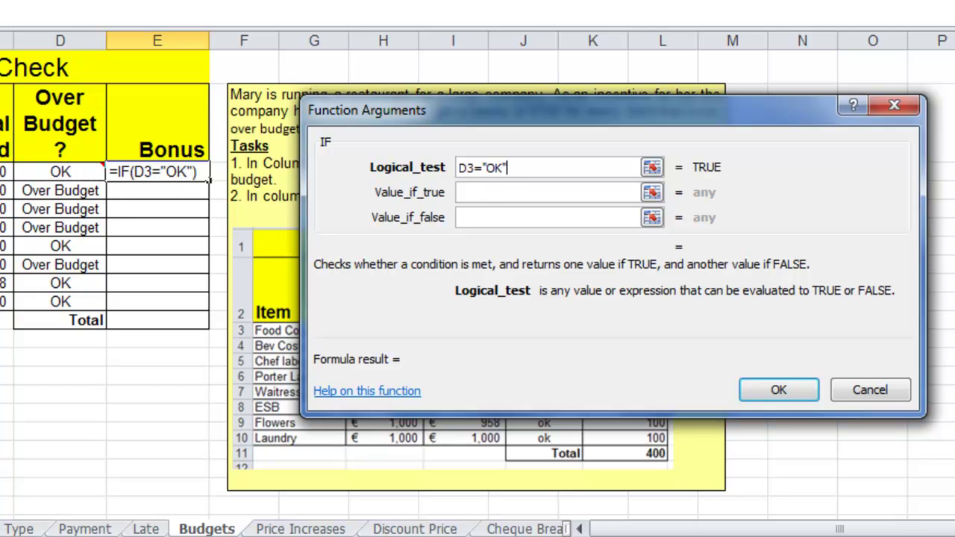
left_click(478, 193)
type("100")
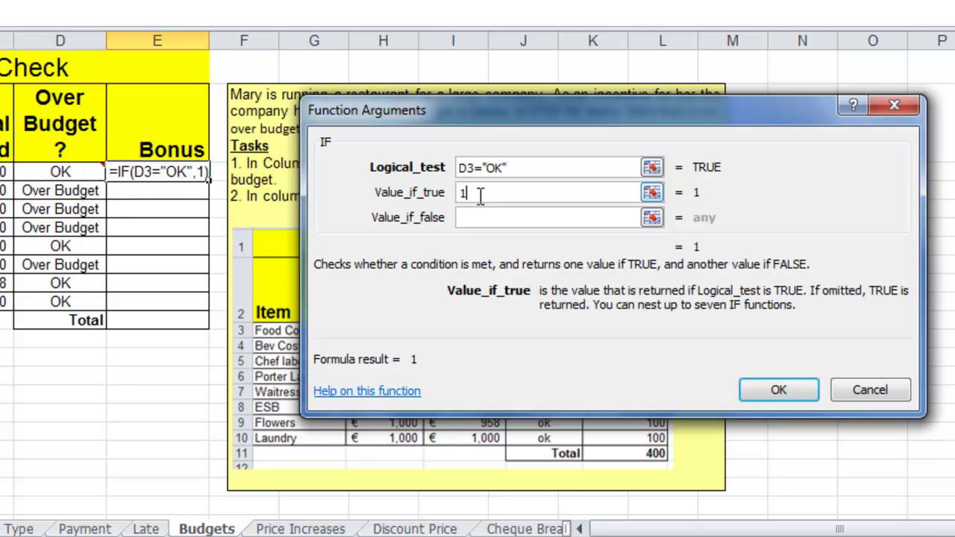
left_click(499, 216)
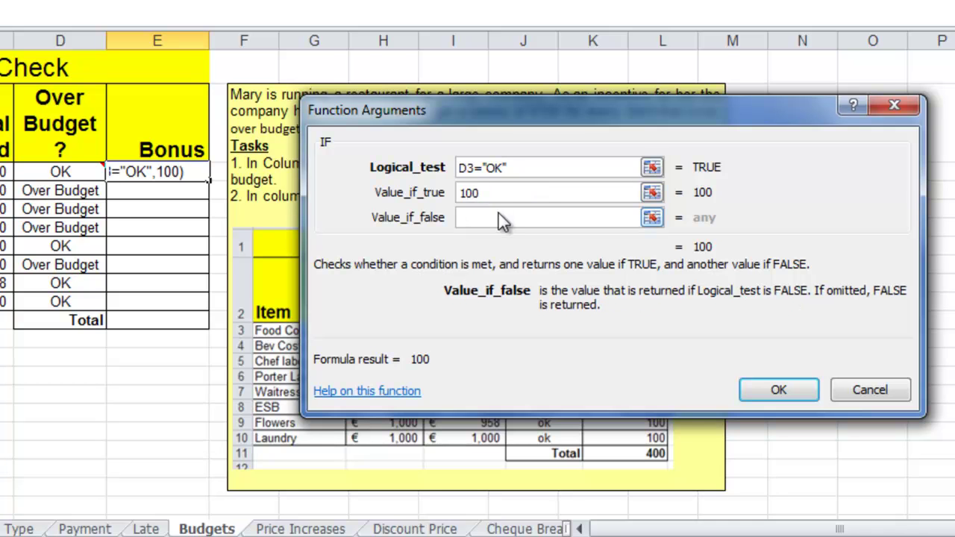
type("0")
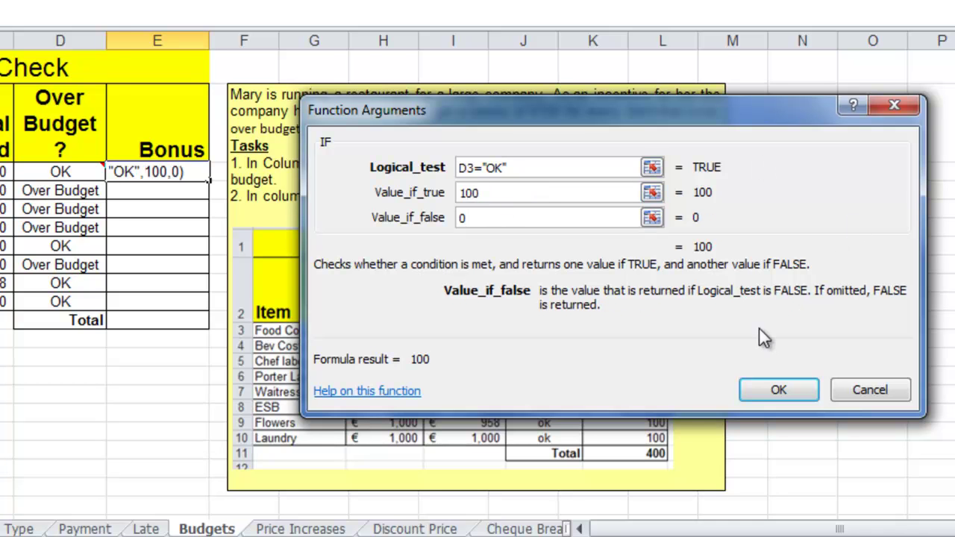
left_click(781, 389)
Fill the bonus formula down to E10 and AutoSum E3:E10 in E11.
left_click_drag(209, 180, 210, 310)
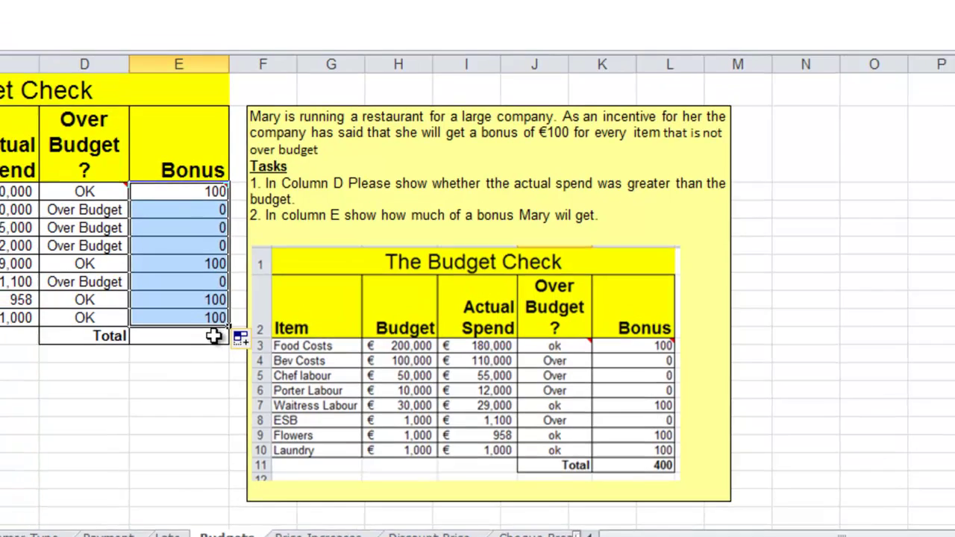
left_click(196, 320)
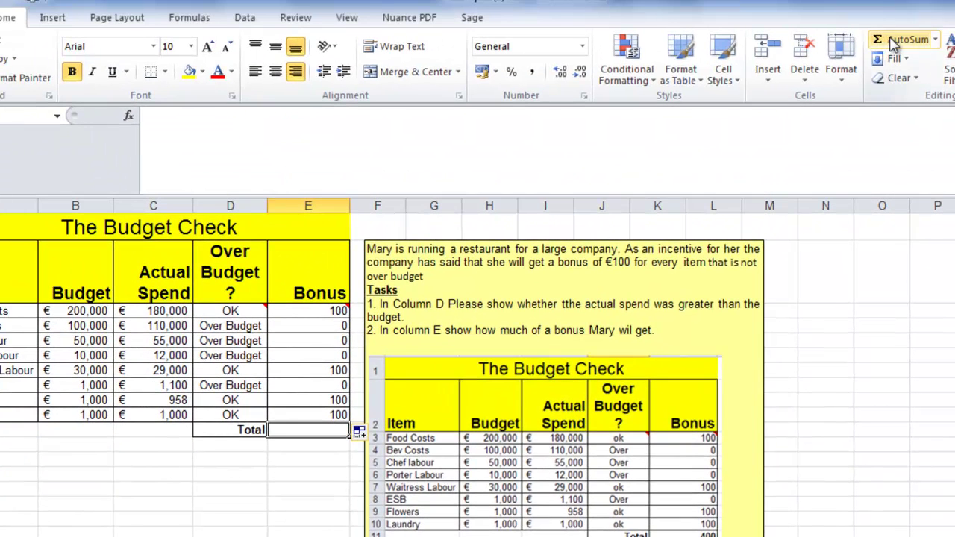
left_click(895, 42)
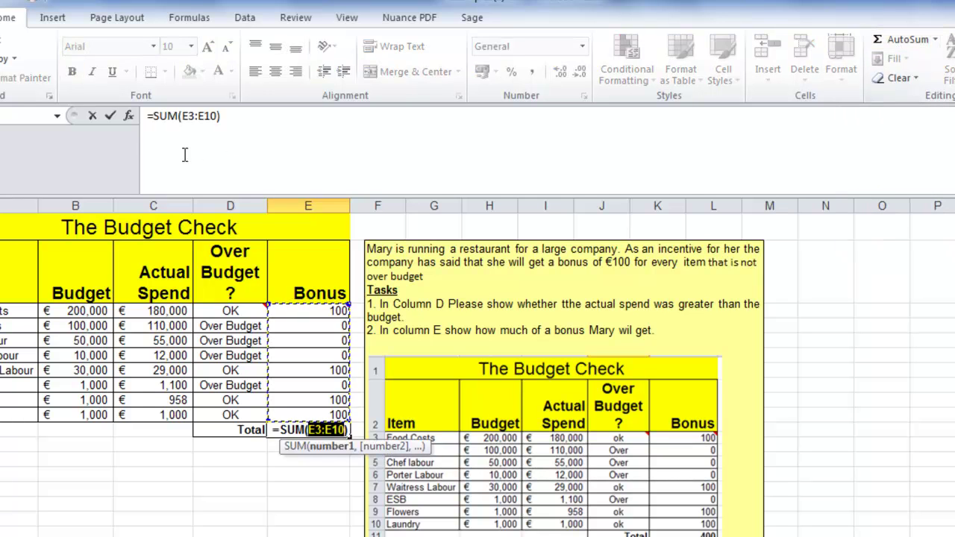
left_click(110, 119)
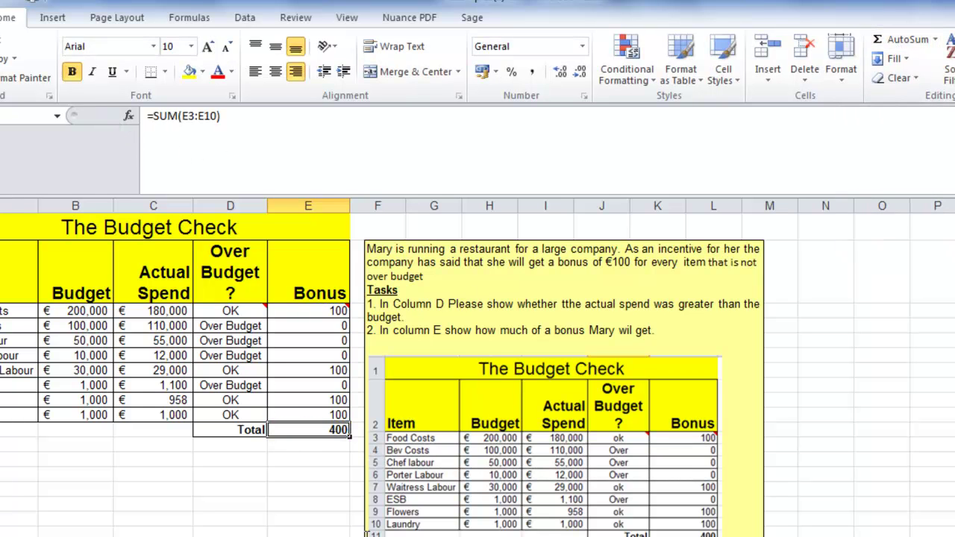